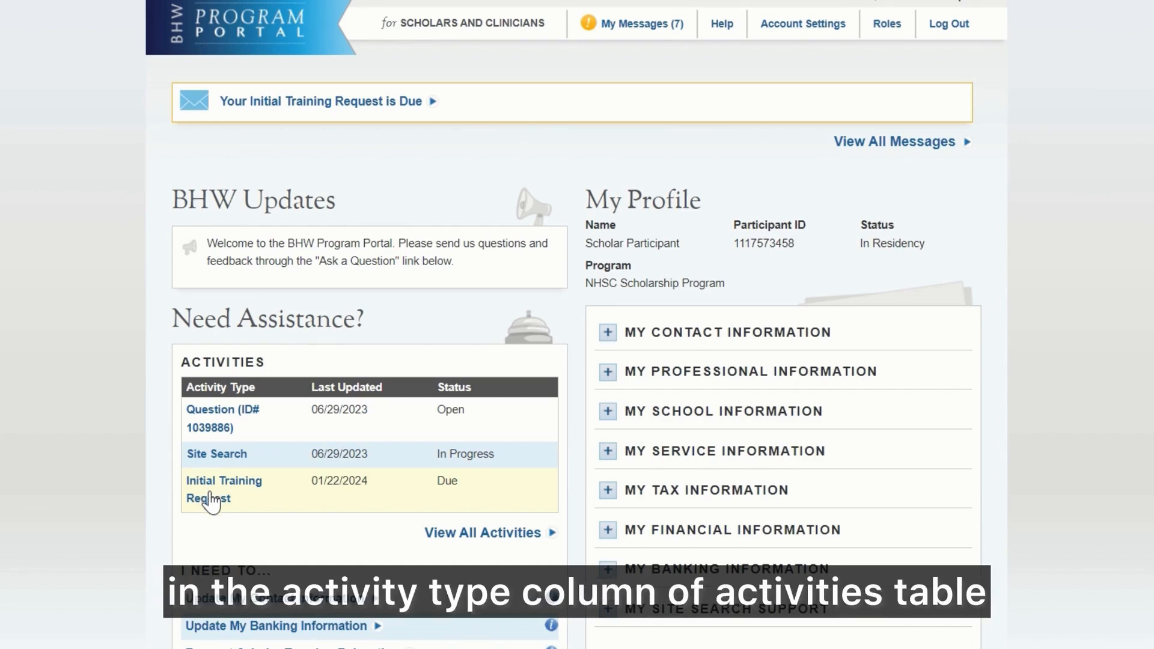
# Open the 2024 Postgraduate Training request from the open activities under the participant's verifications.
pyautogui.click(499, 537)
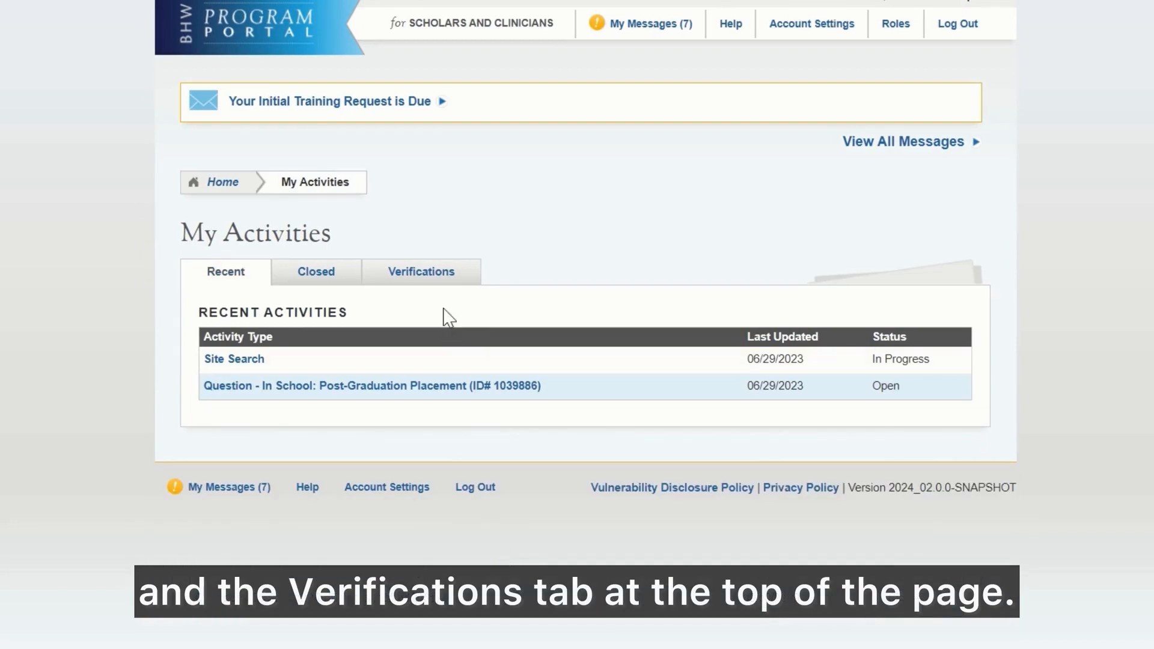
pyautogui.click(438, 279)
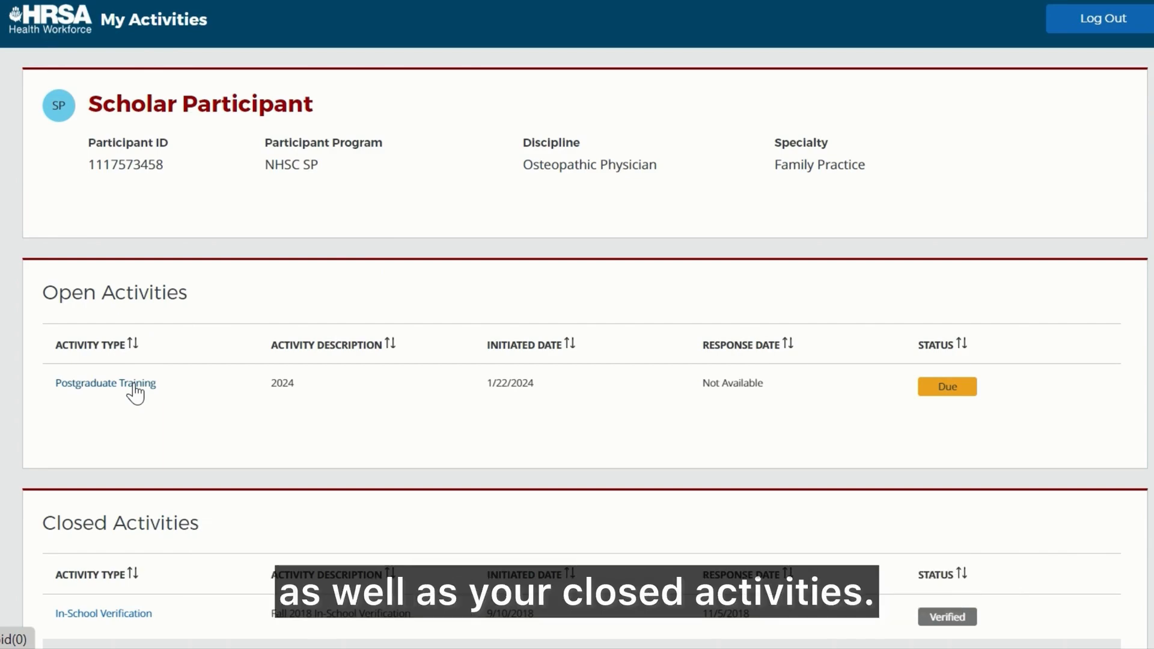
pyautogui.click(136, 391)
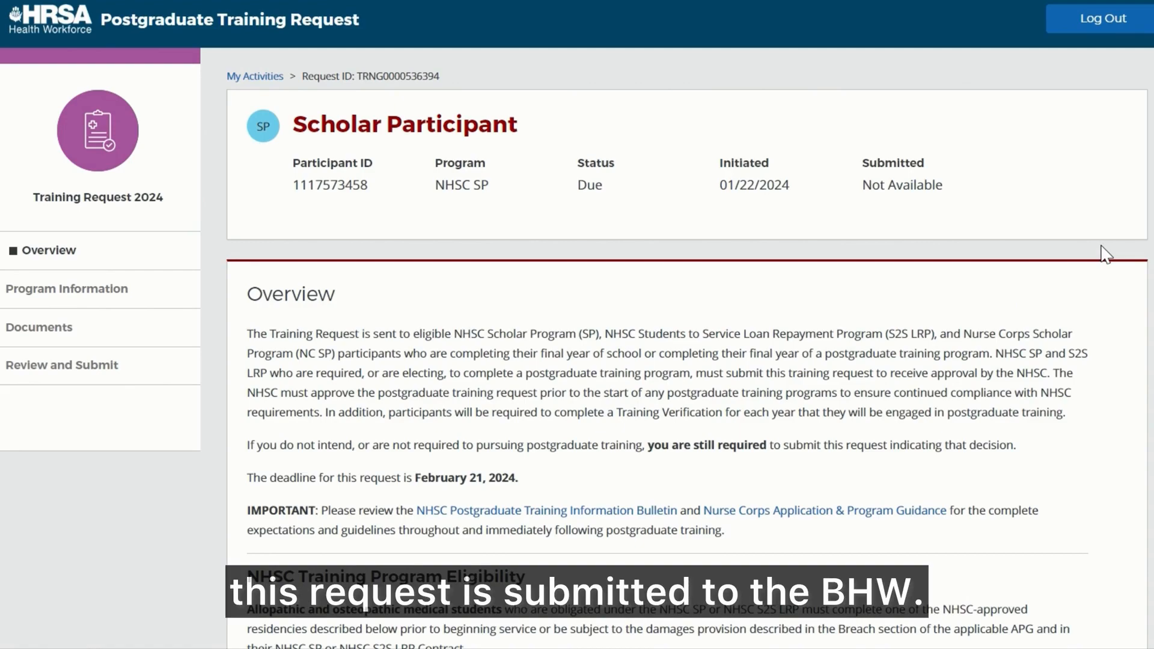
# Review the training request overview and eligibility information, and continue to Program Information.
pyautogui.scroll(-2, 1106, 255)
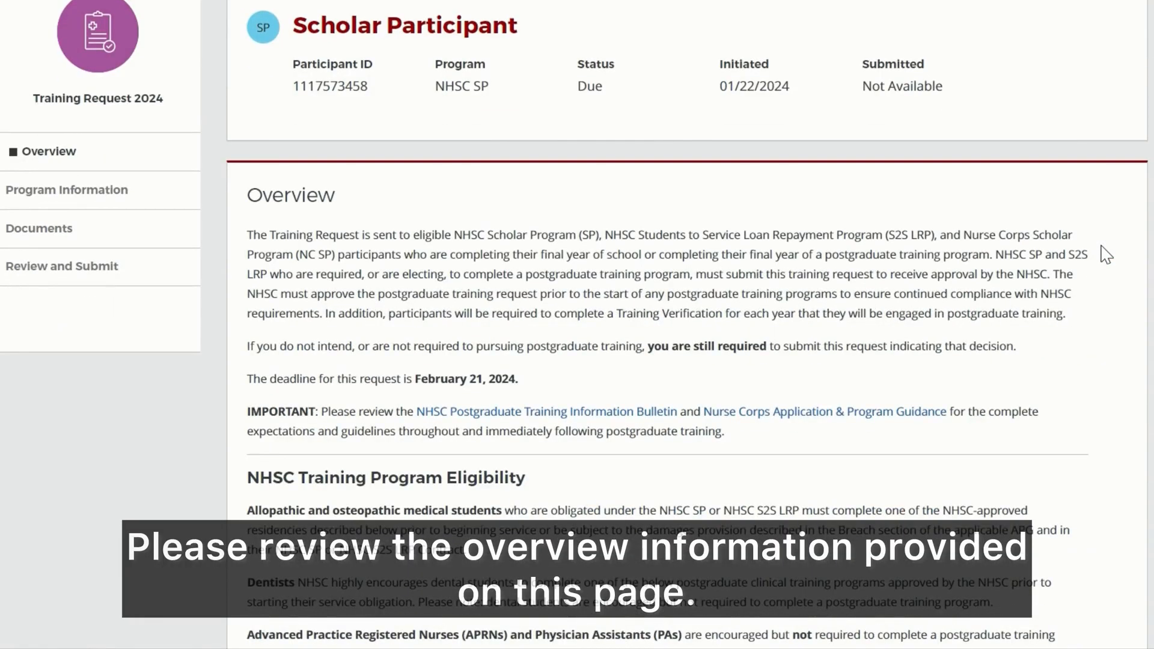
pyautogui.scroll(-4, 1107, 255)
pyautogui.scroll(-2, 1106, 255)
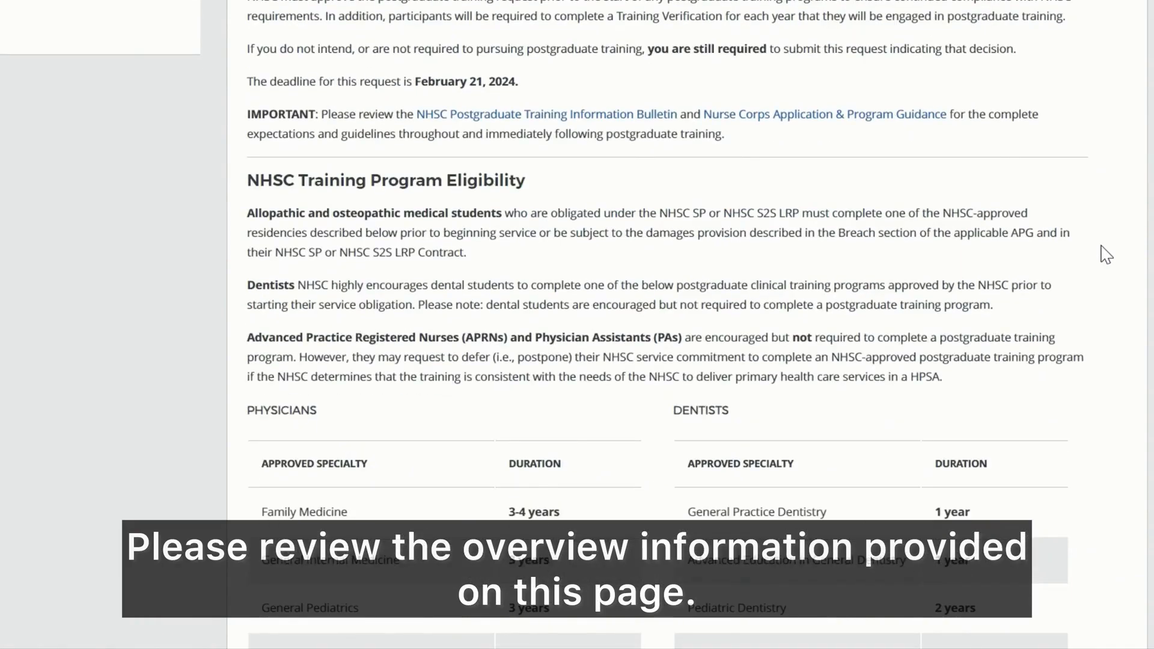
pyautogui.scroll(-10, 1106, 255)
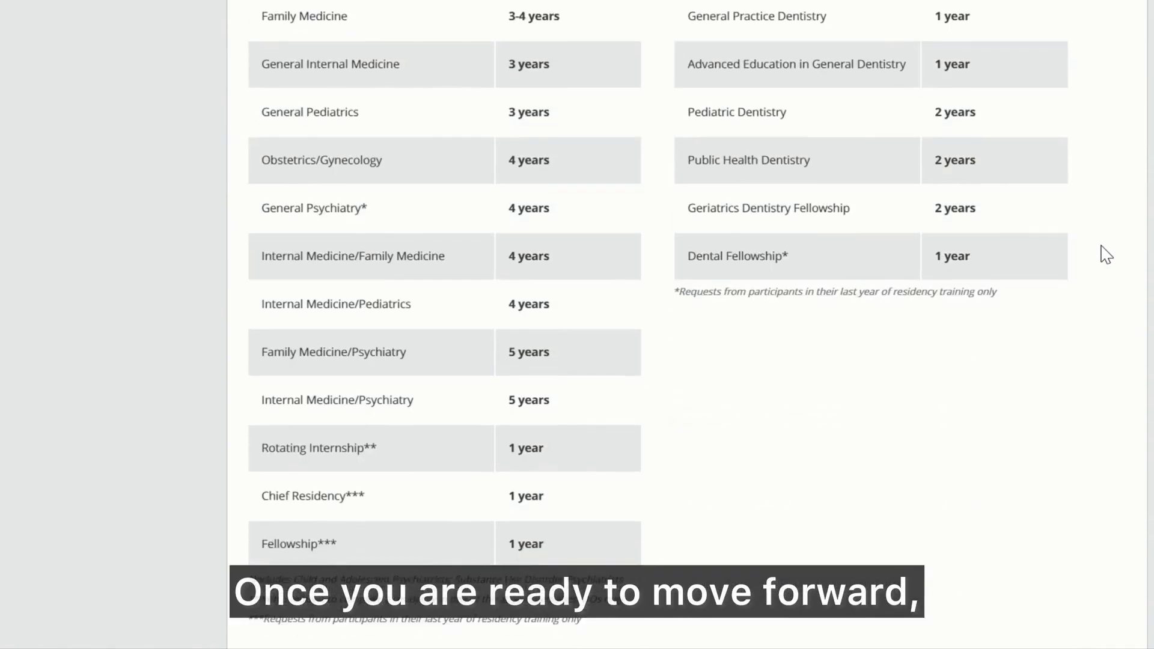
pyautogui.scroll(-15, 1106, 255)
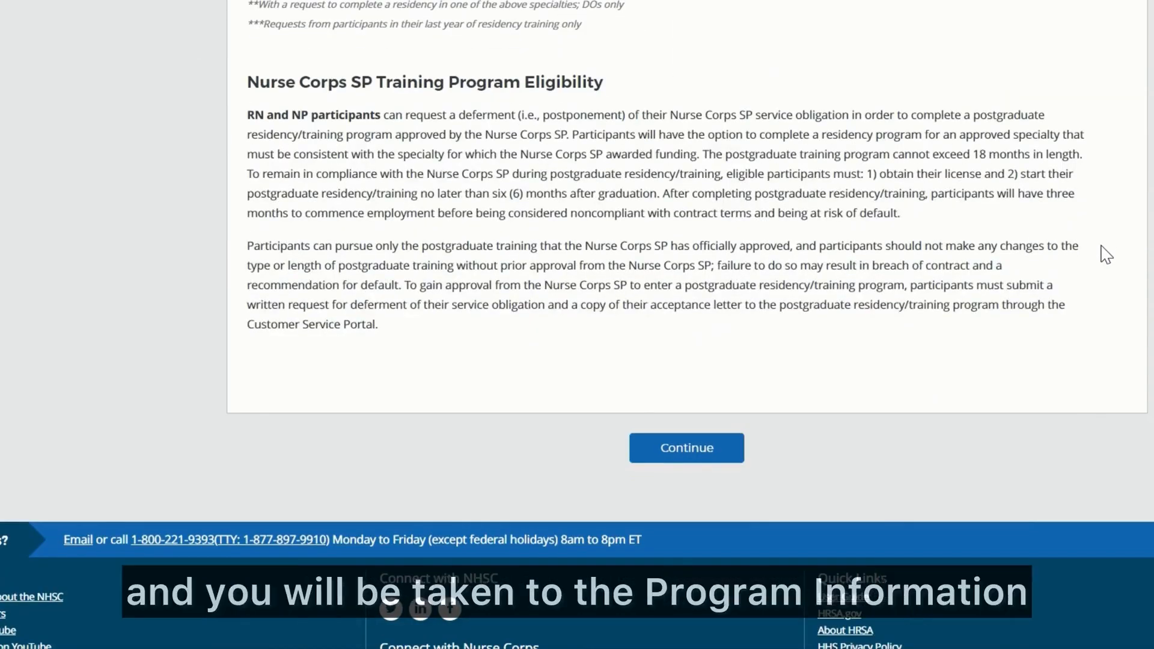
pyautogui.scroll(2, 710, 552)
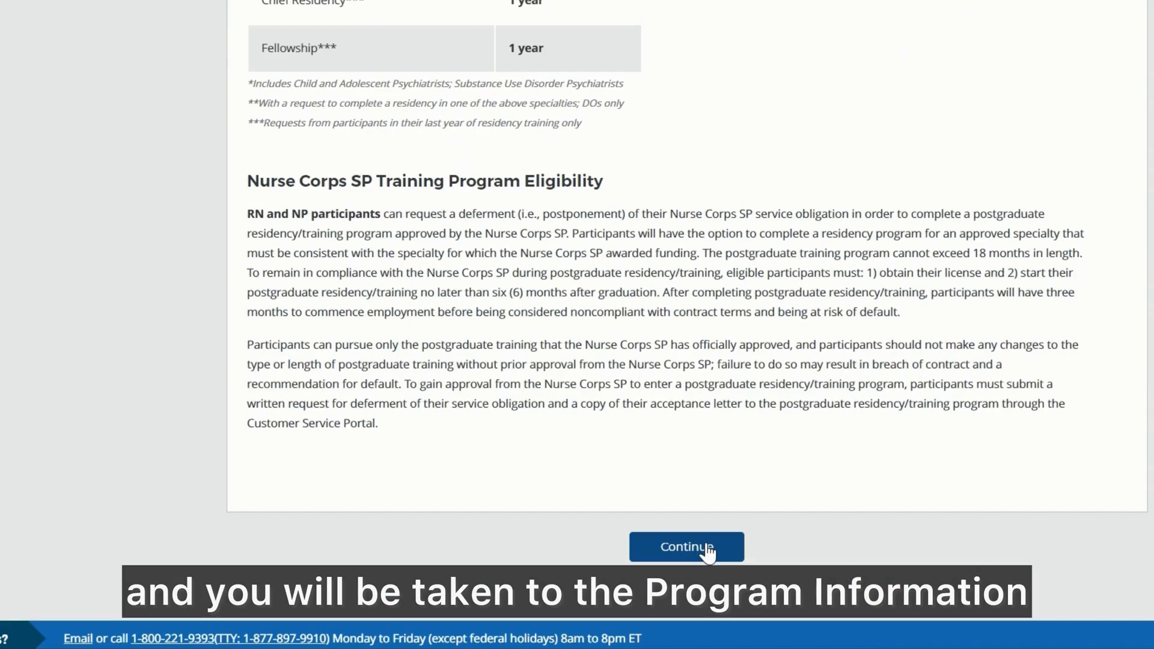
pyautogui.click(709, 548)
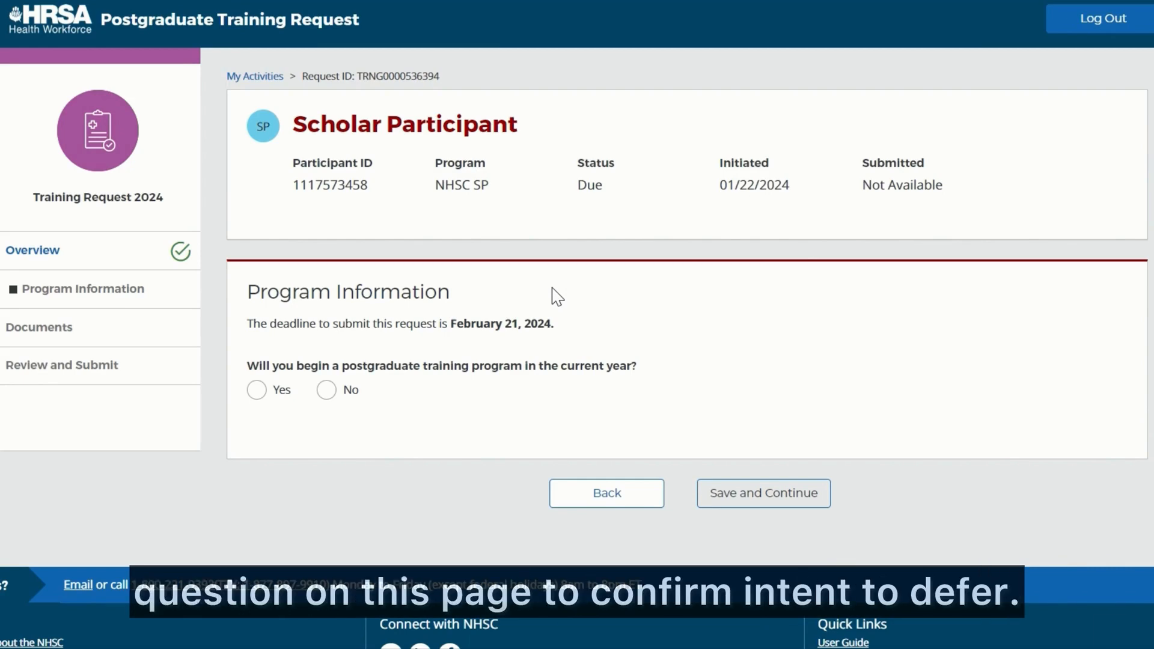
# Compare both answers to the question about beginning a postgraduate training program in the current year, leaving it at Yes.
pyautogui.click(258, 397)
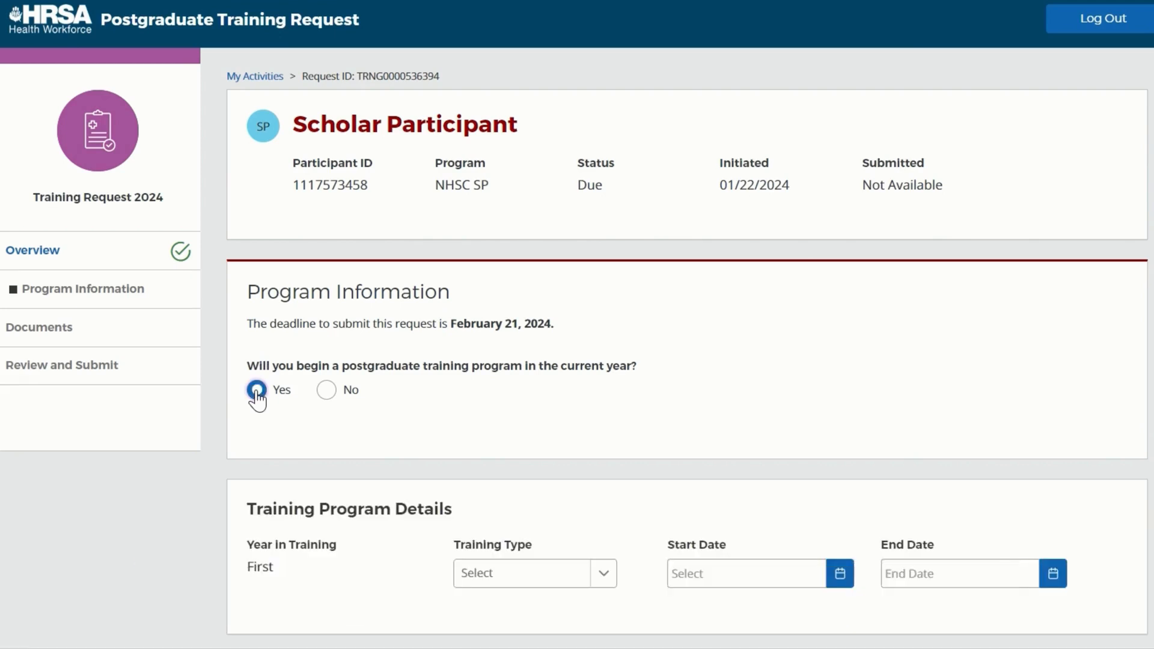
pyautogui.click(326, 392)
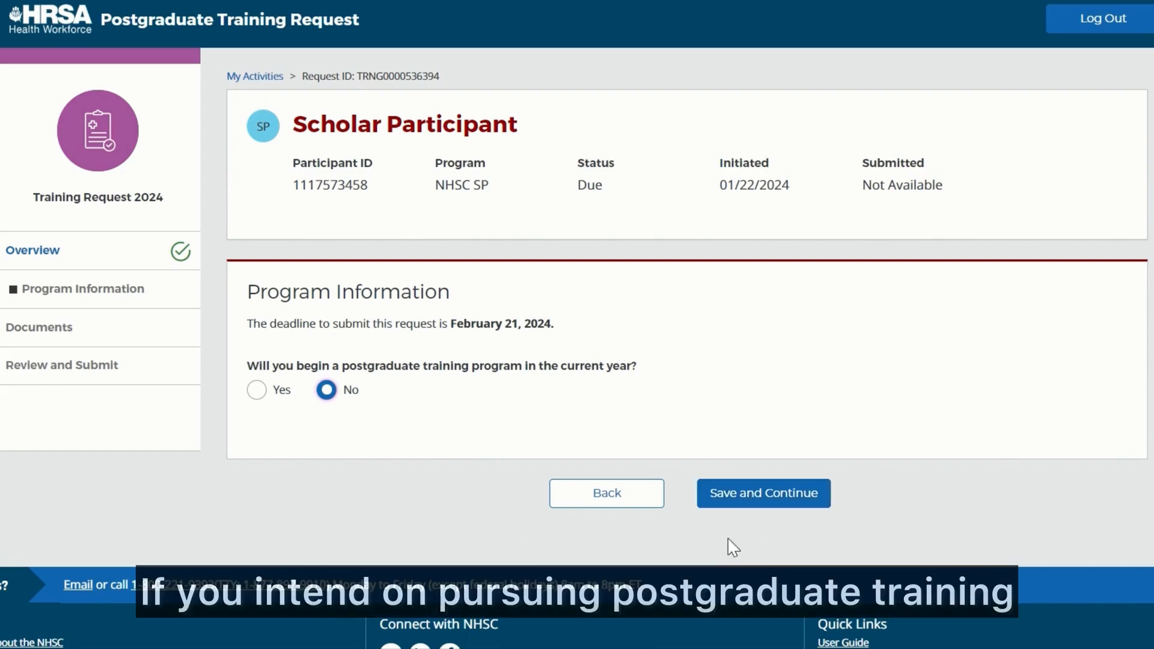
pyautogui.click(259, 392)
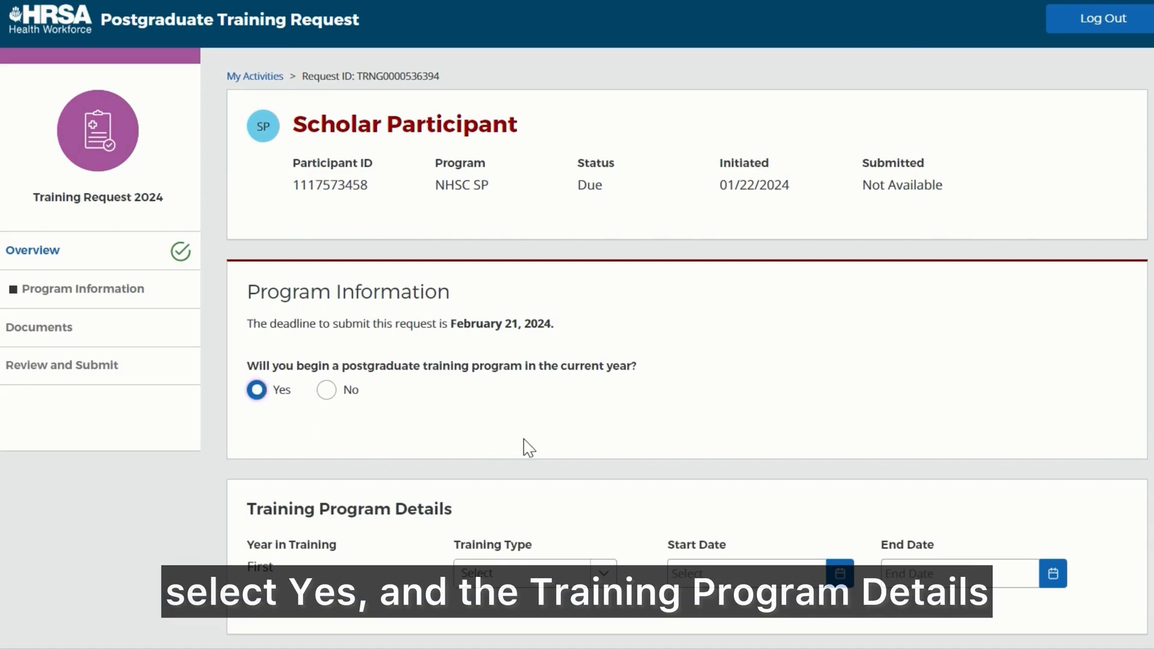
# Set the training type to Fellowship and the training program's start date to 07/01/2024.
pyautogui.scroll(-5, 529, 448)
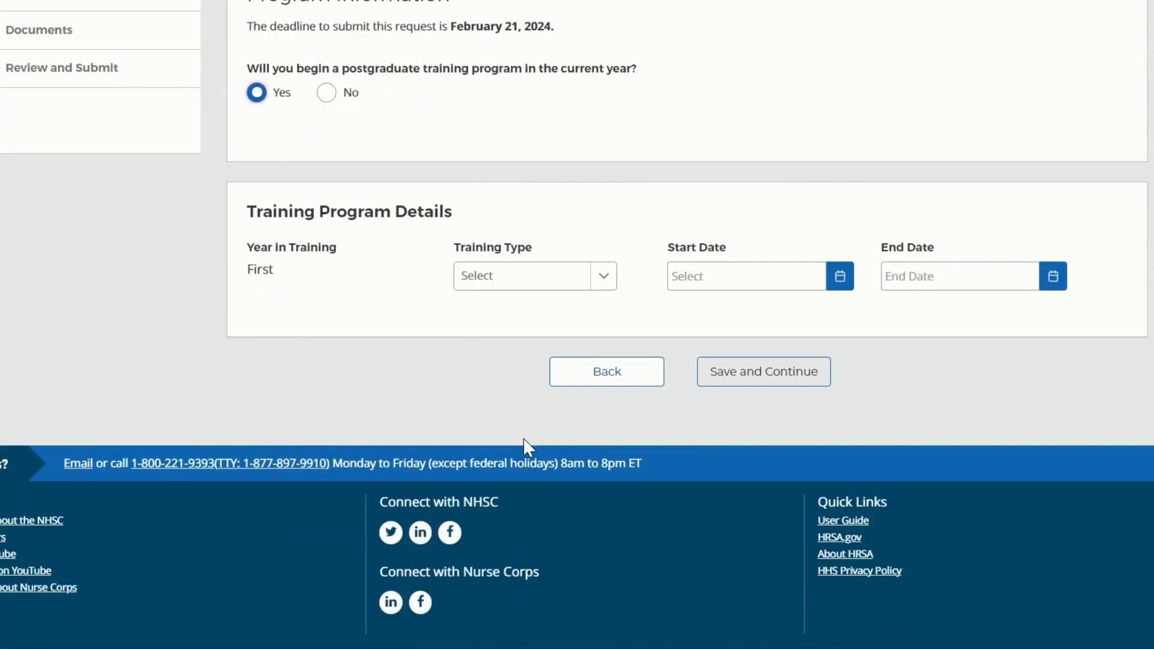
pyautogui.scroll(2, 524, 439)
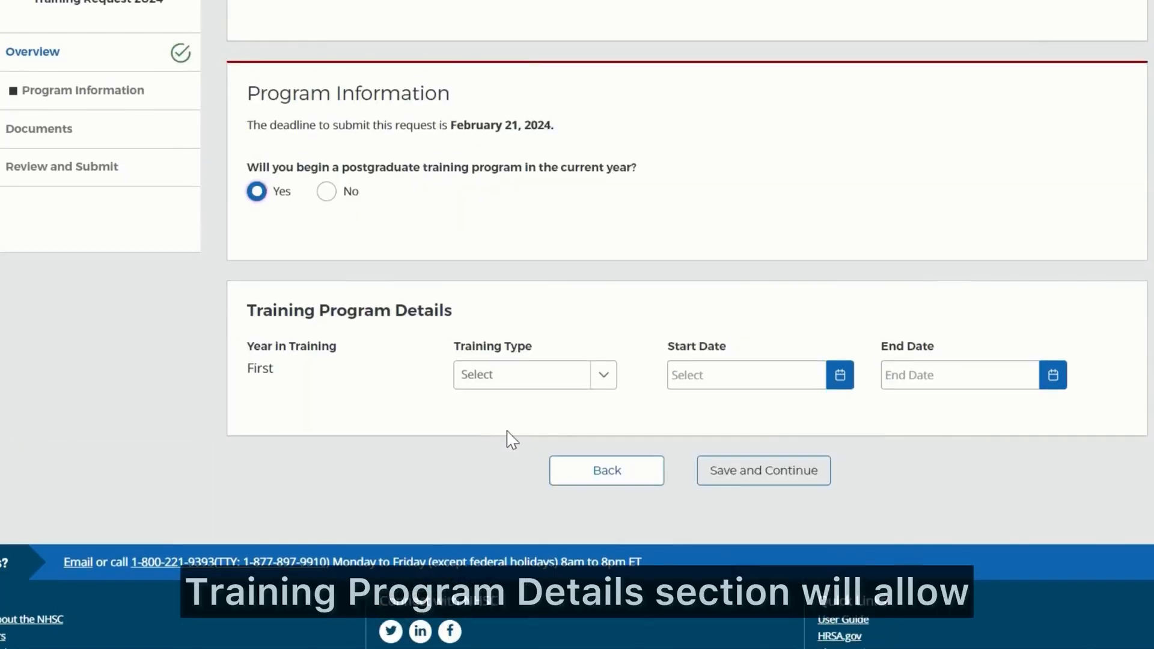
pyautogui.click(605, 379)
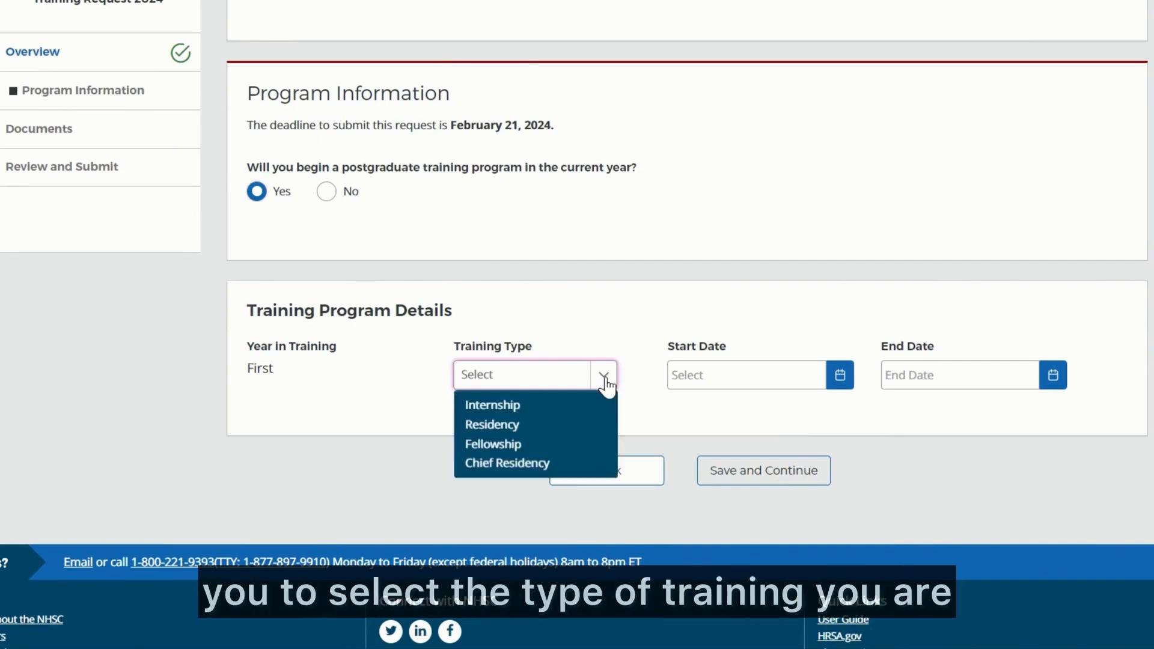
pyautogui.click(602, 446)
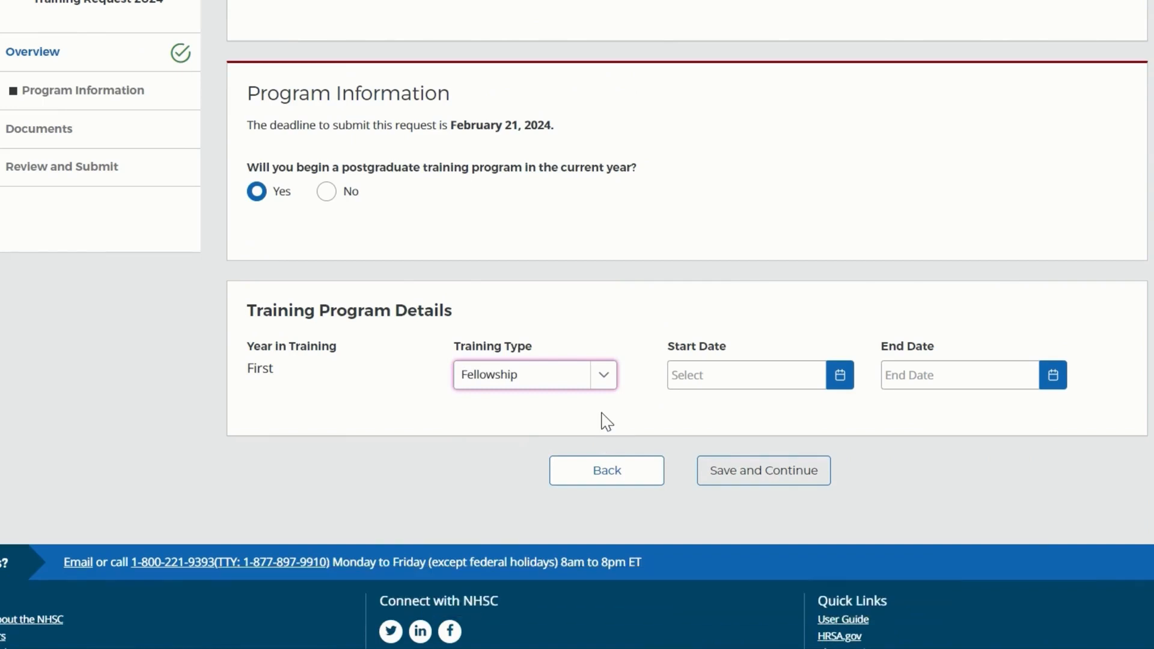
pyautogui.click(840, 374)
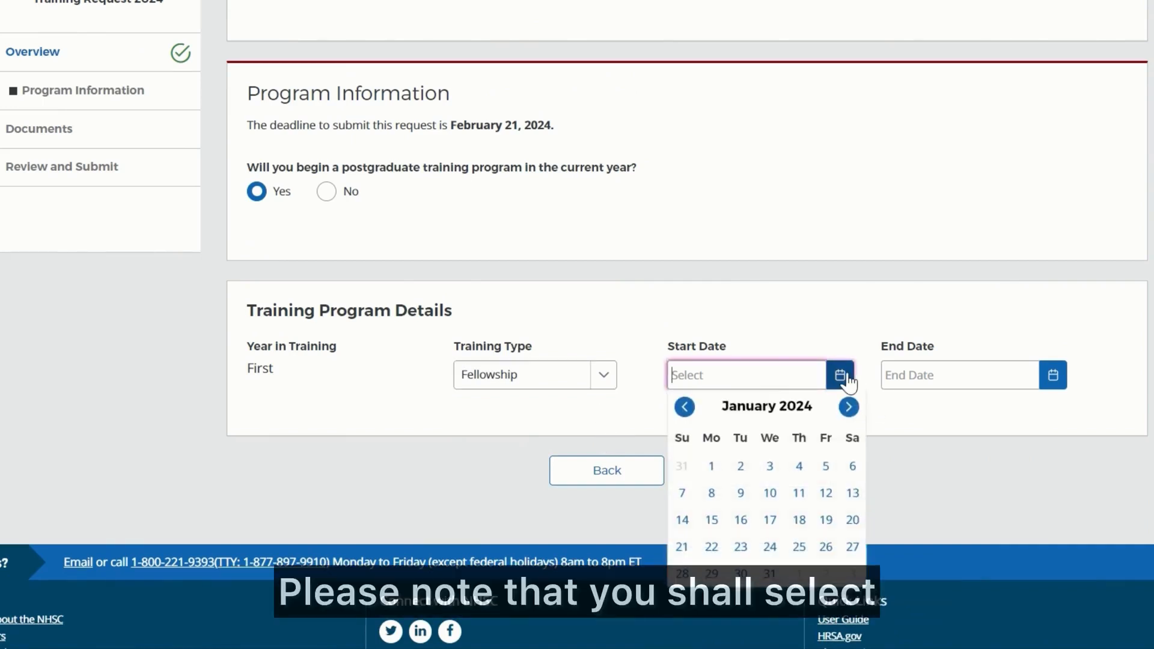
pyautogui.click(709, 464)
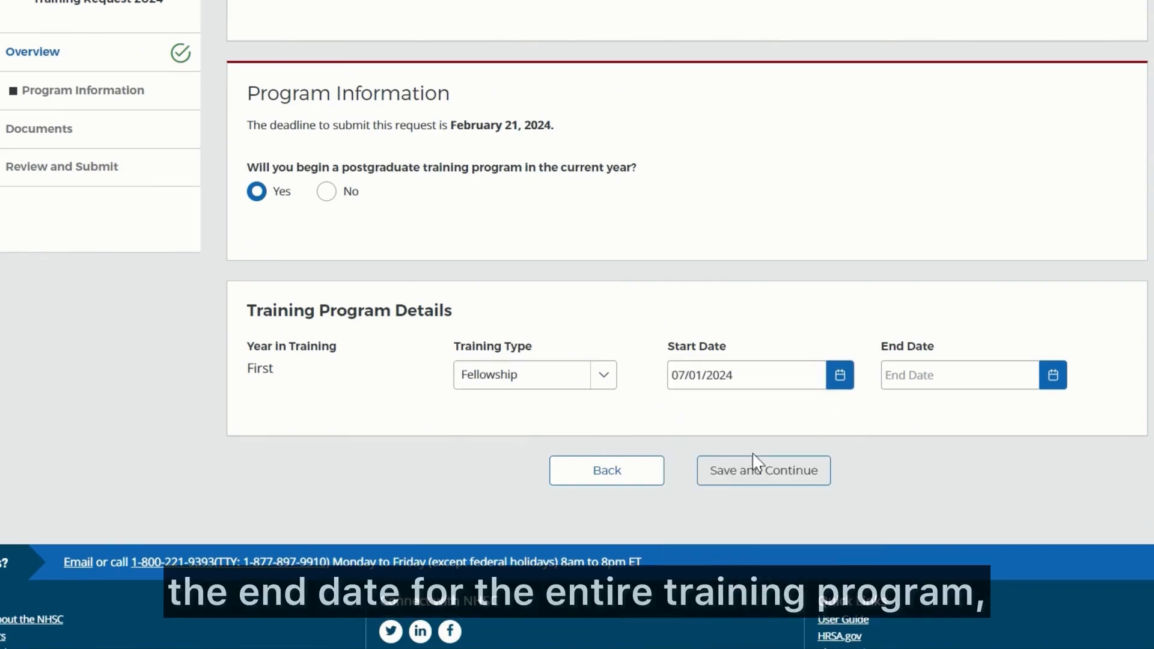
# Set the training program's end date to 06/30/2026.
pyautogui.click(1054, 375)
pyautogui.click(1009, 407)
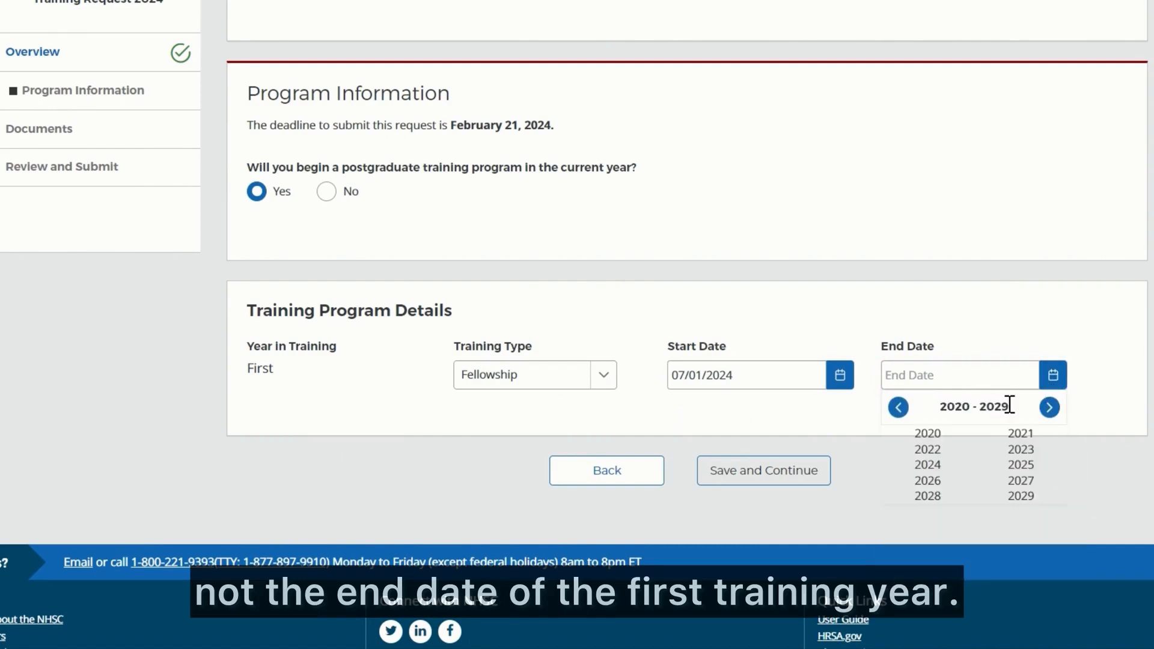
pyautogui.click(934, 481)
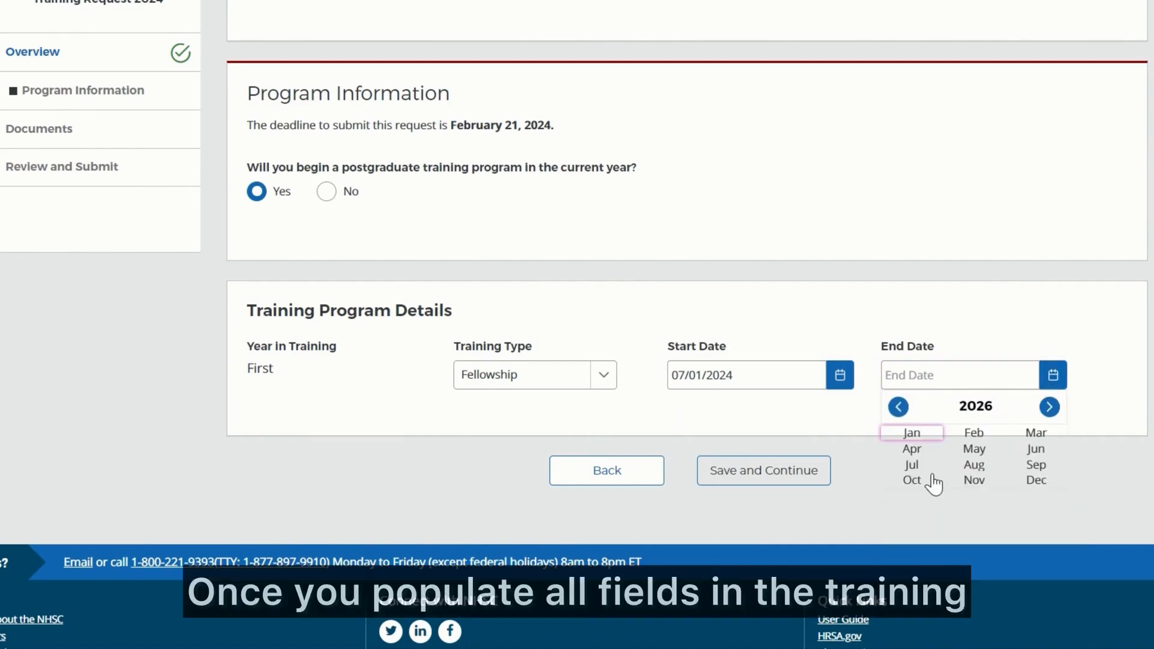
pyautogui.click(1037, 451)
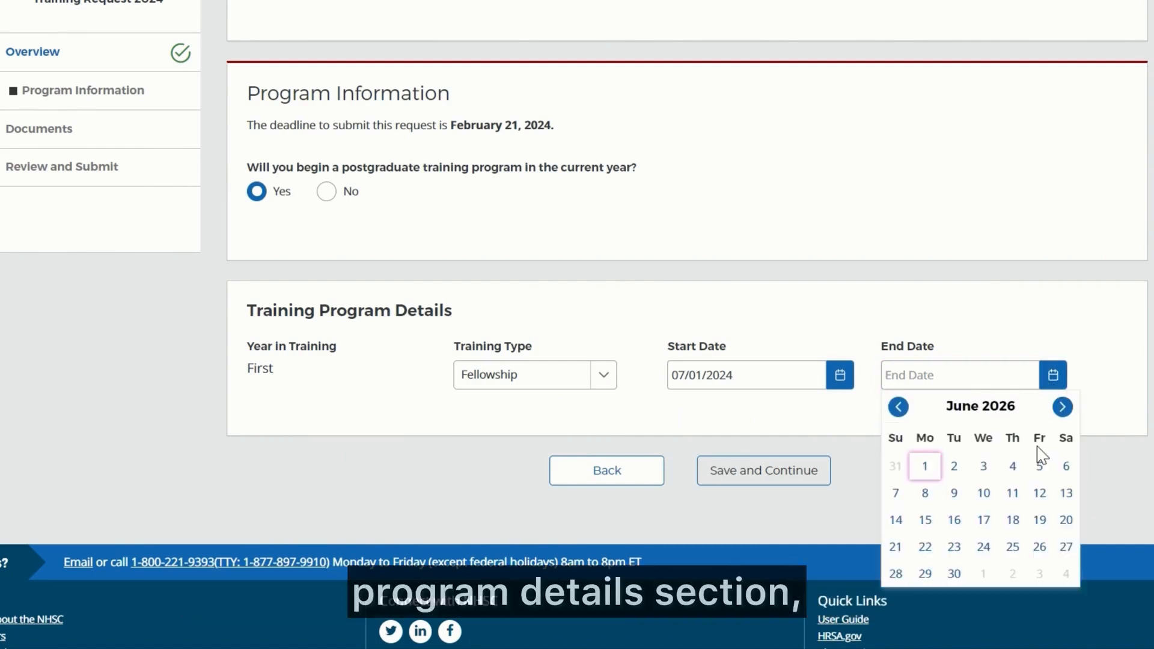
pyautogui.click(955, 574)
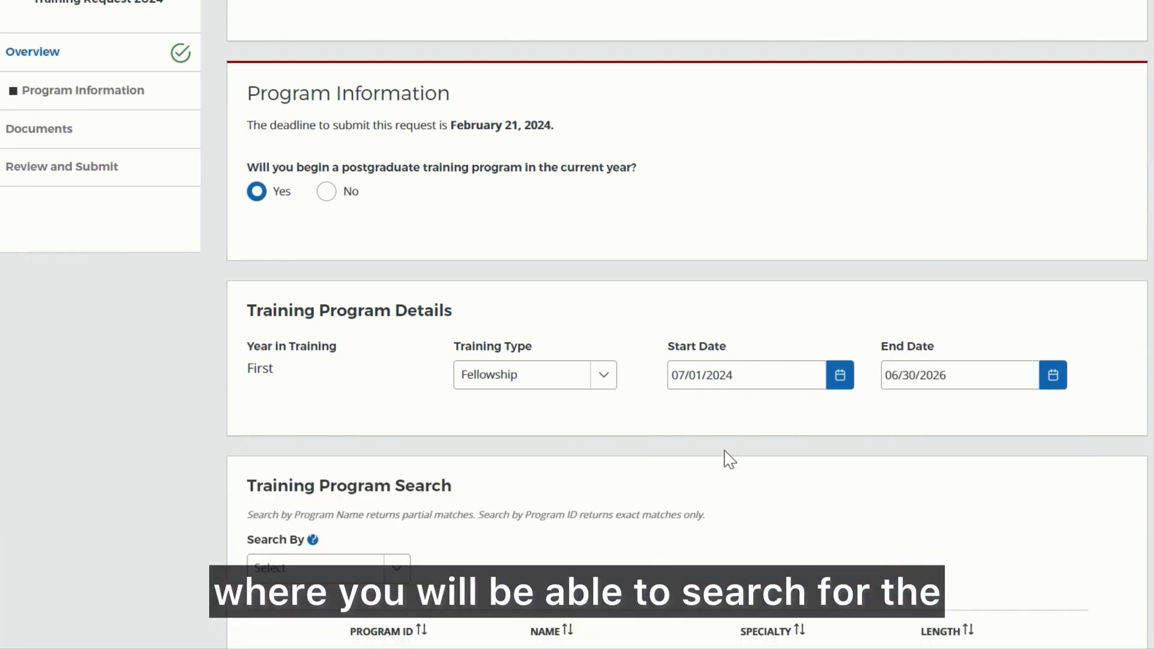
# Try looking up the training program by Program Name with the search text "Wash".
pyautogui.scroll(-5, 730, 460)
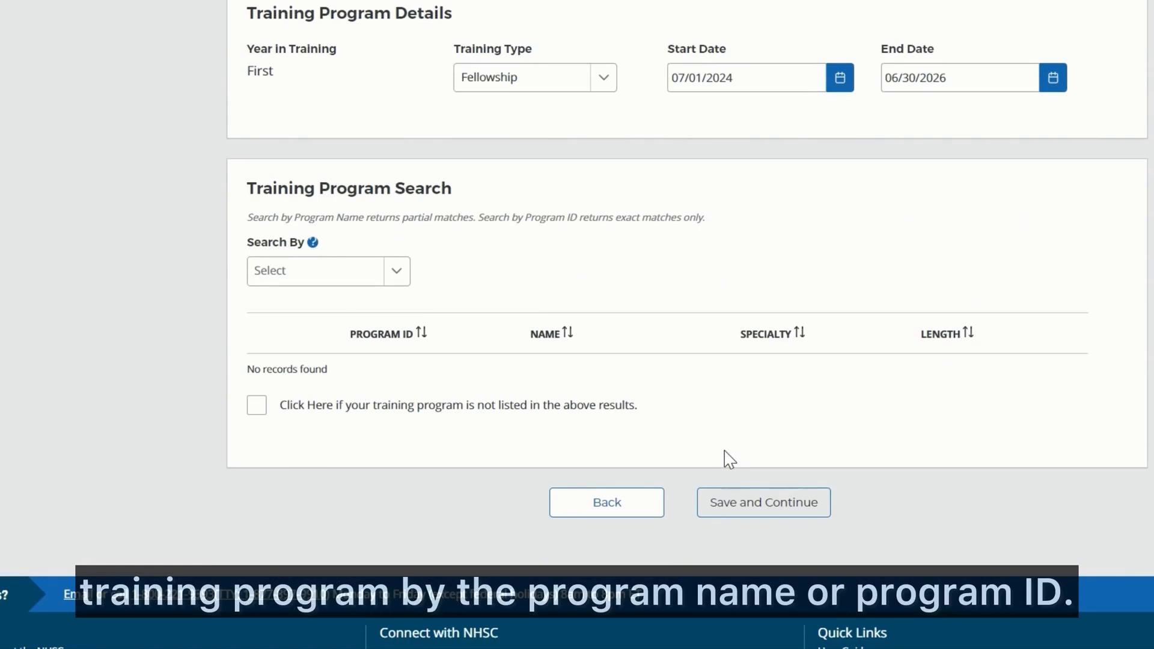
pyautogui.click(396, 280)
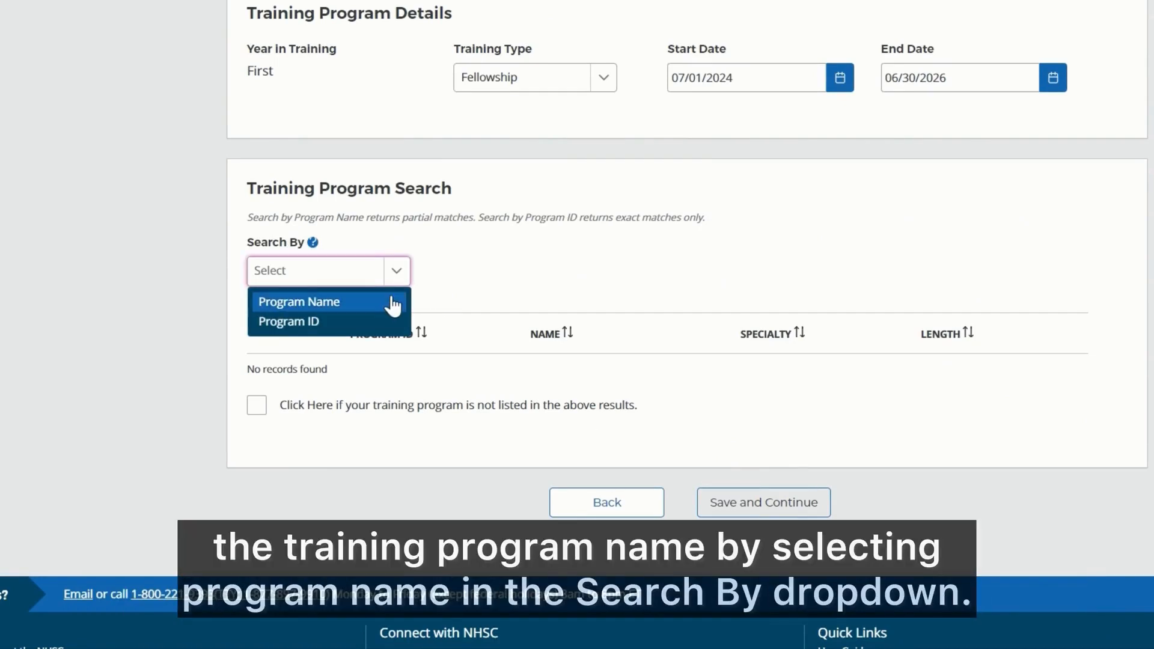
pyautogui.click(394, 303)
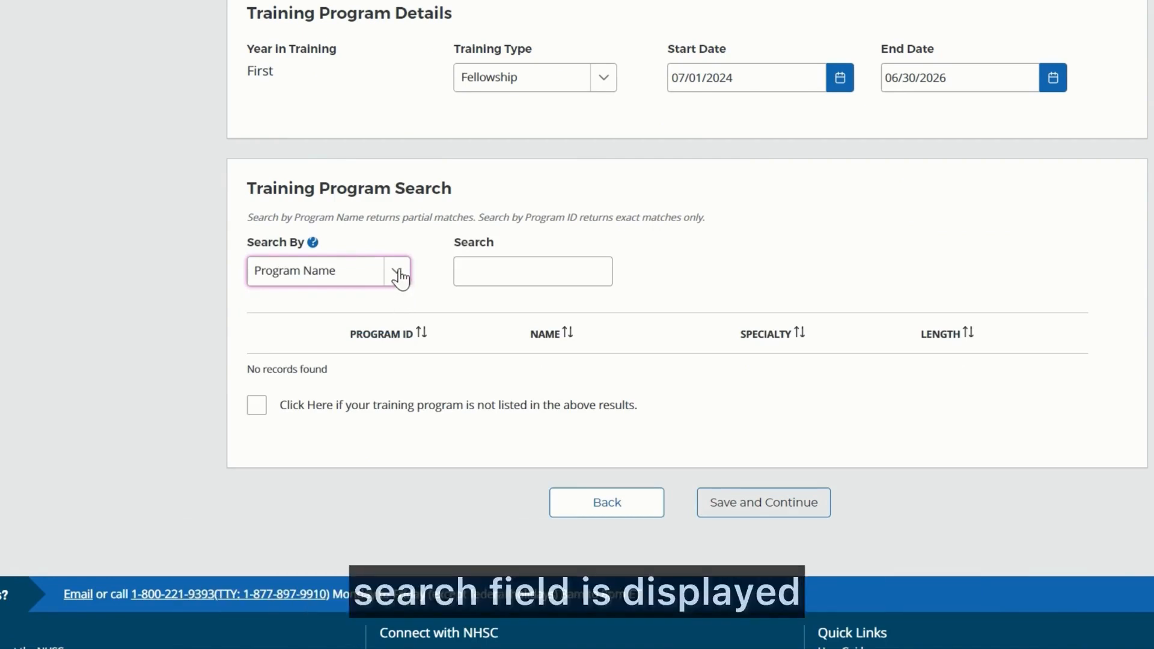
pyautogui.click(508, 280)
pyautogui.write('Wash')
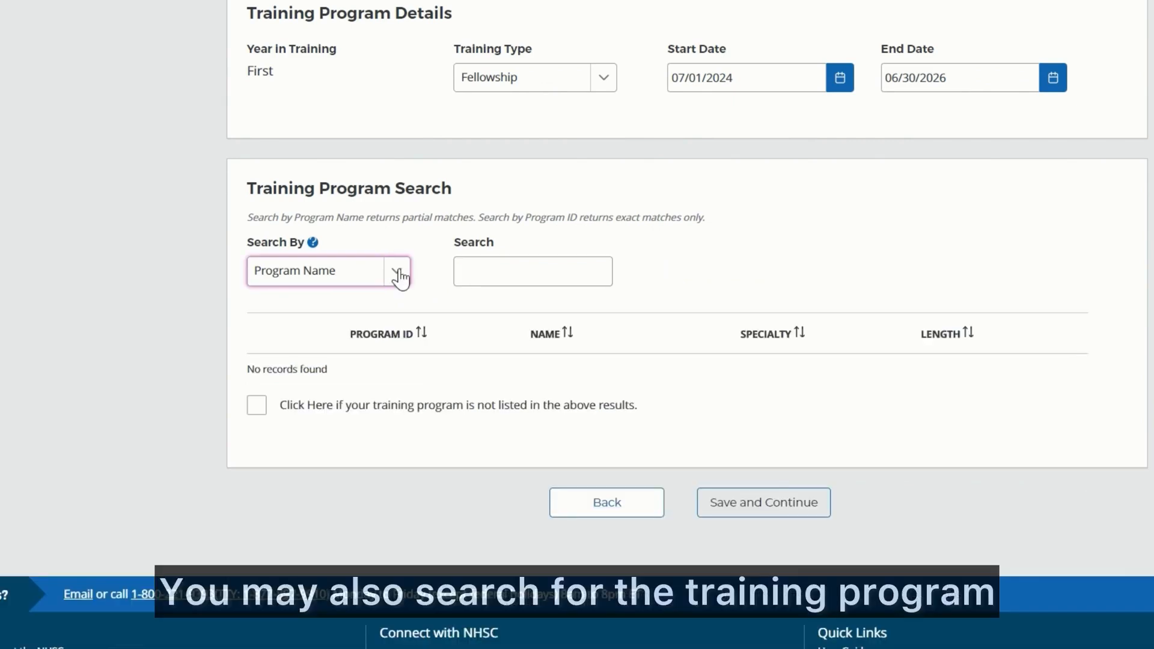
pyautogui.click(398, 275)
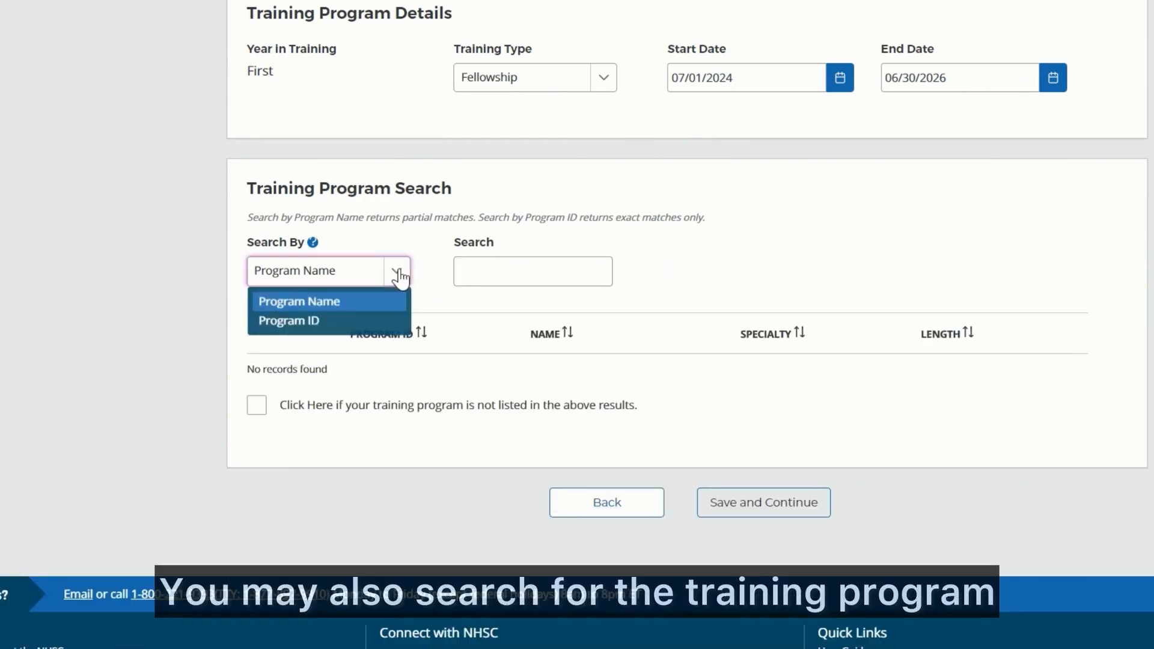
pyautogui.click(380, 325)
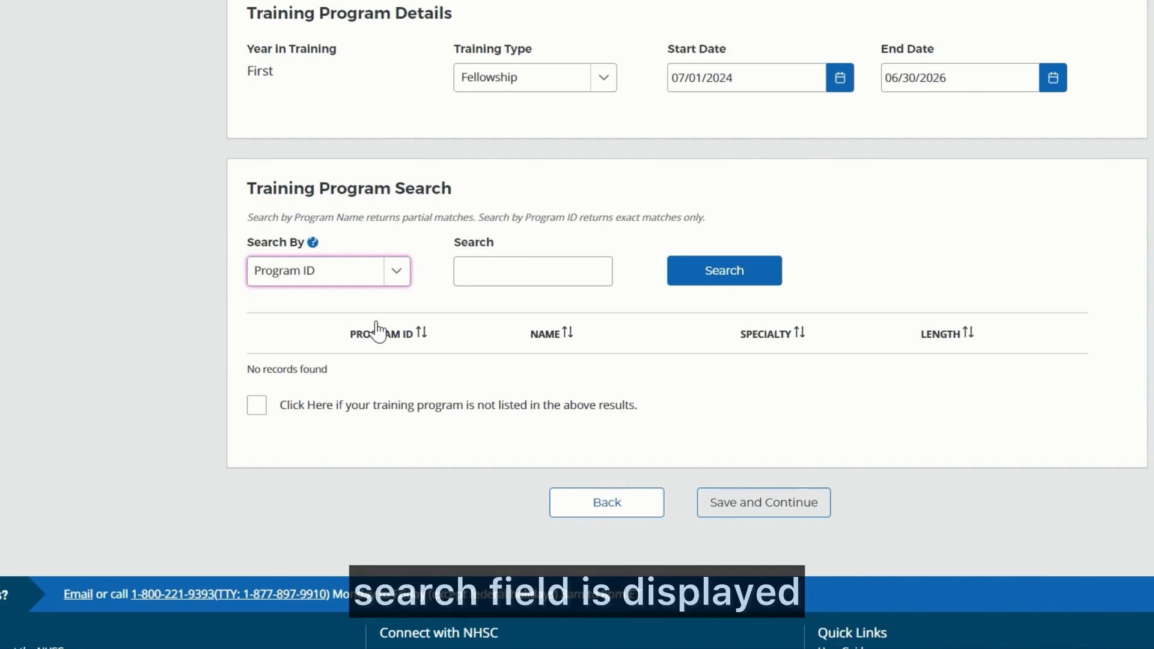
pyautogui.click(521, 268)
pyautogui.rightClick(525, 279)
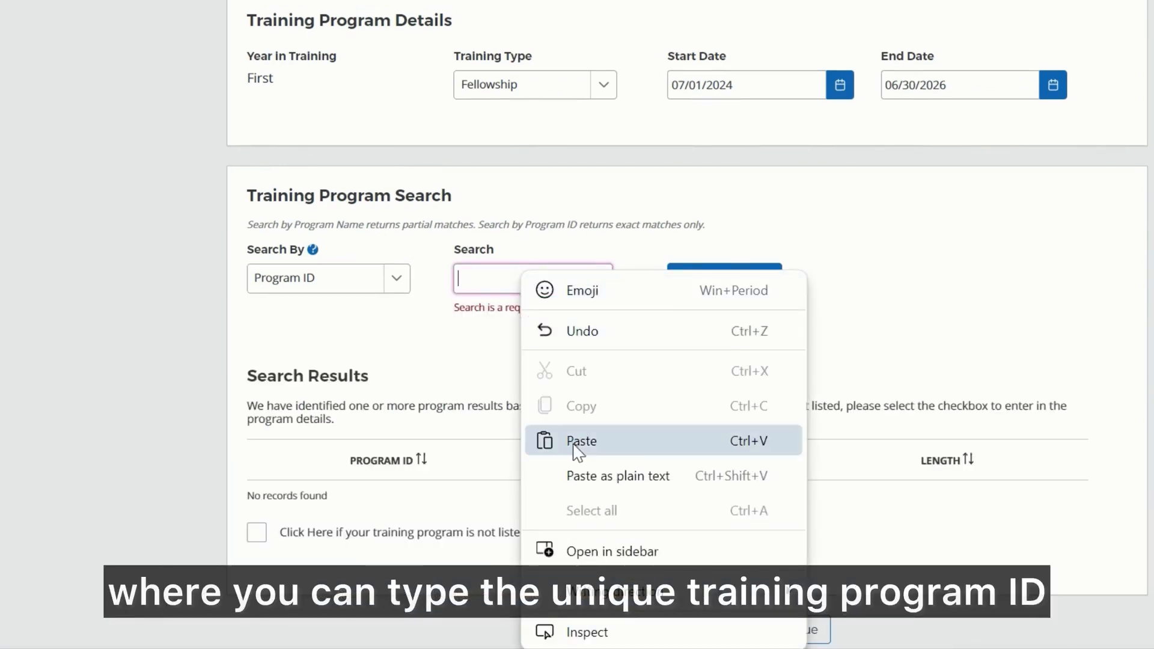
pyautogui.click(541, 445)
pyautogui.click(644, 351)
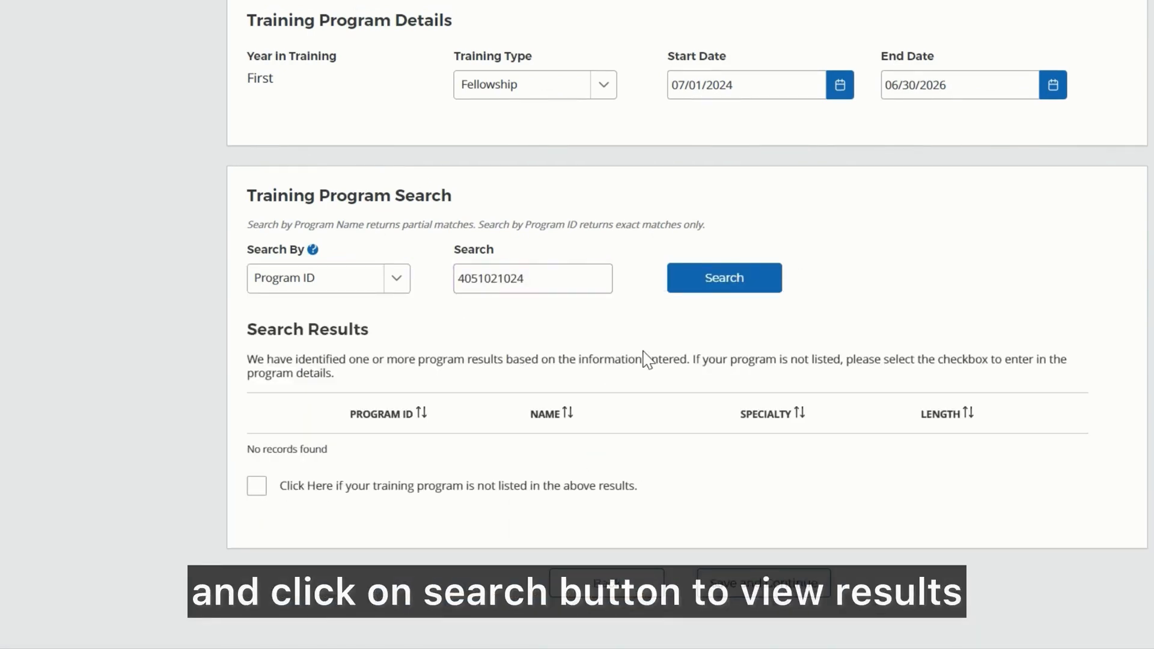
pyautogui.click(698, 295)
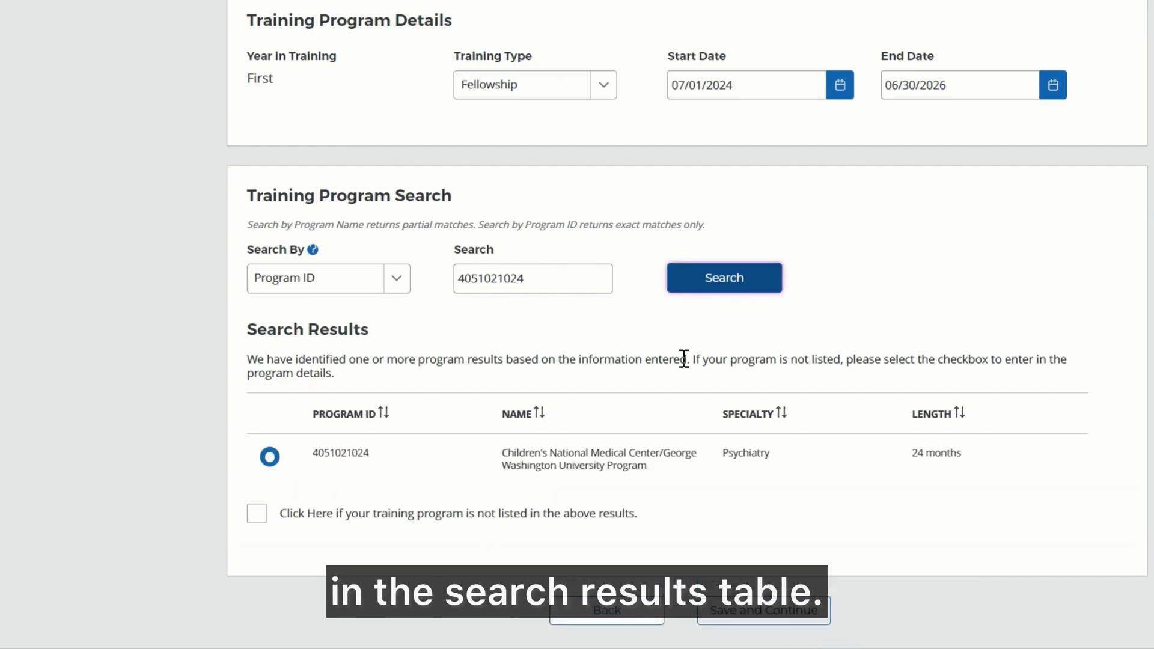
# Select the Children's National Medical Center/George Washington University Program from the search results and bring up its director details.
pyautogui.scroll(-2, 684, 363)
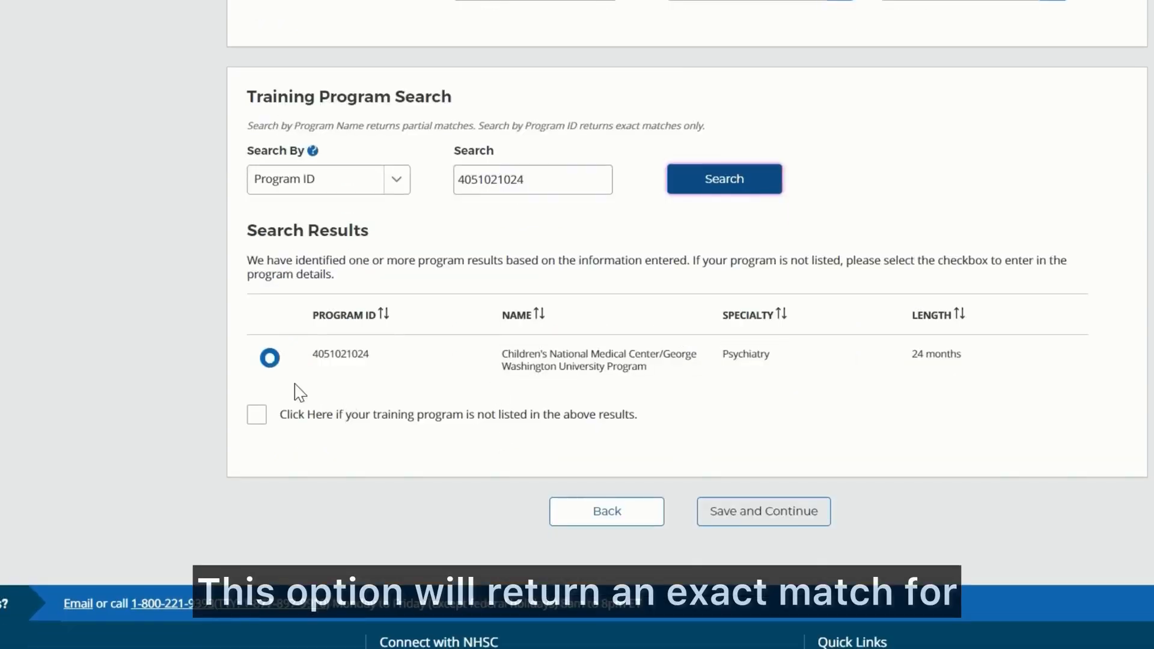
pyautogui.click(271, 359)
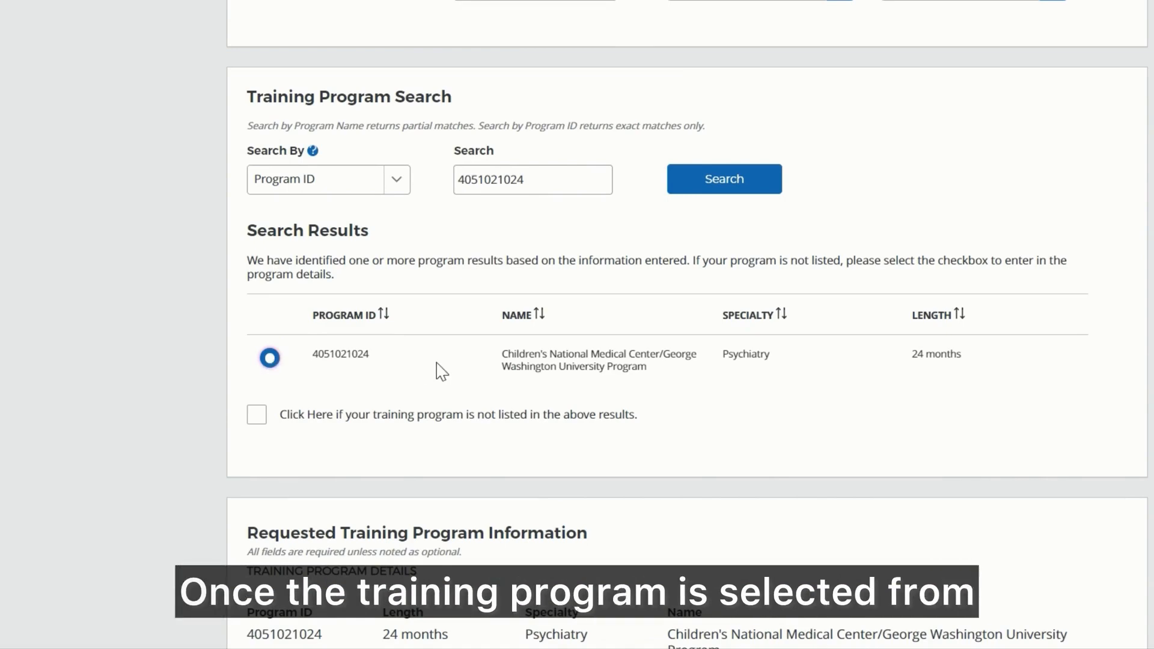
pyautogui.scroll(-2, 442, 372)
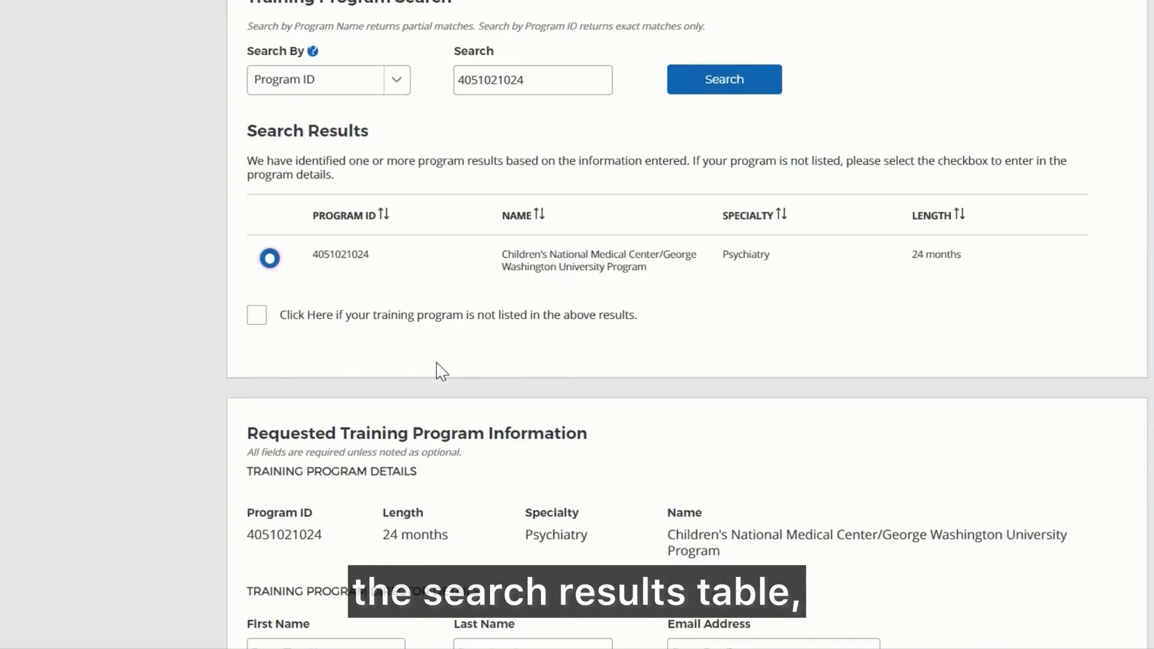
pyautogui.scroll(-5, 442, 371)
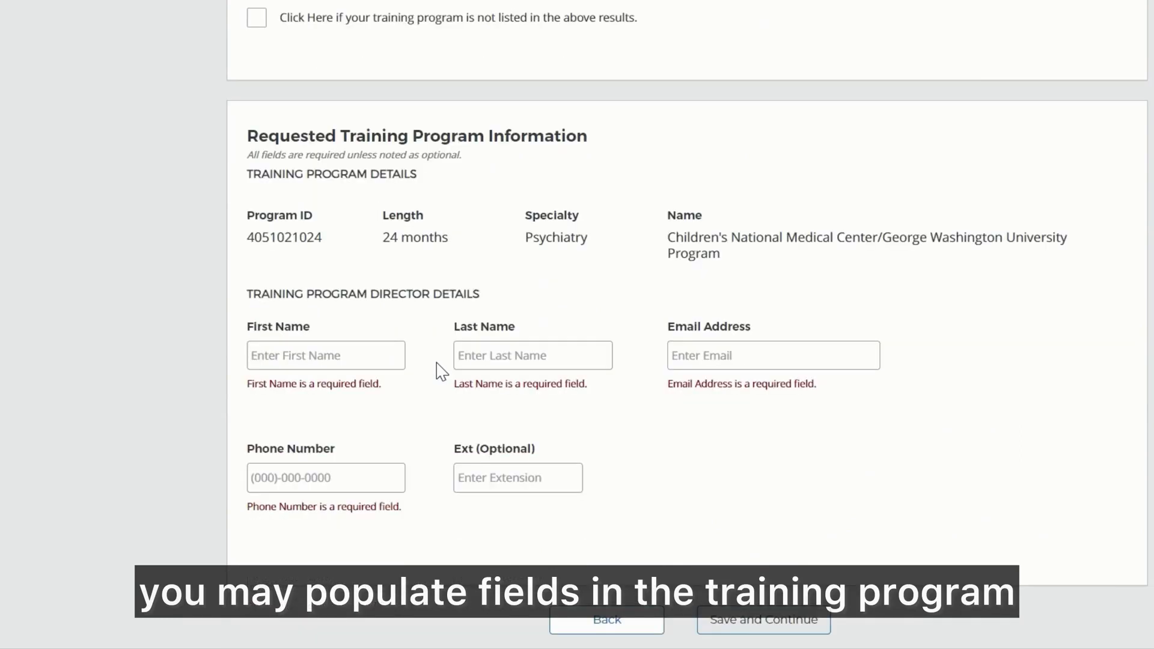
# Fill in the training program director's first name and last name in the director details.
pyautogui.click(391, 355)
pyautogui.write('Jo')
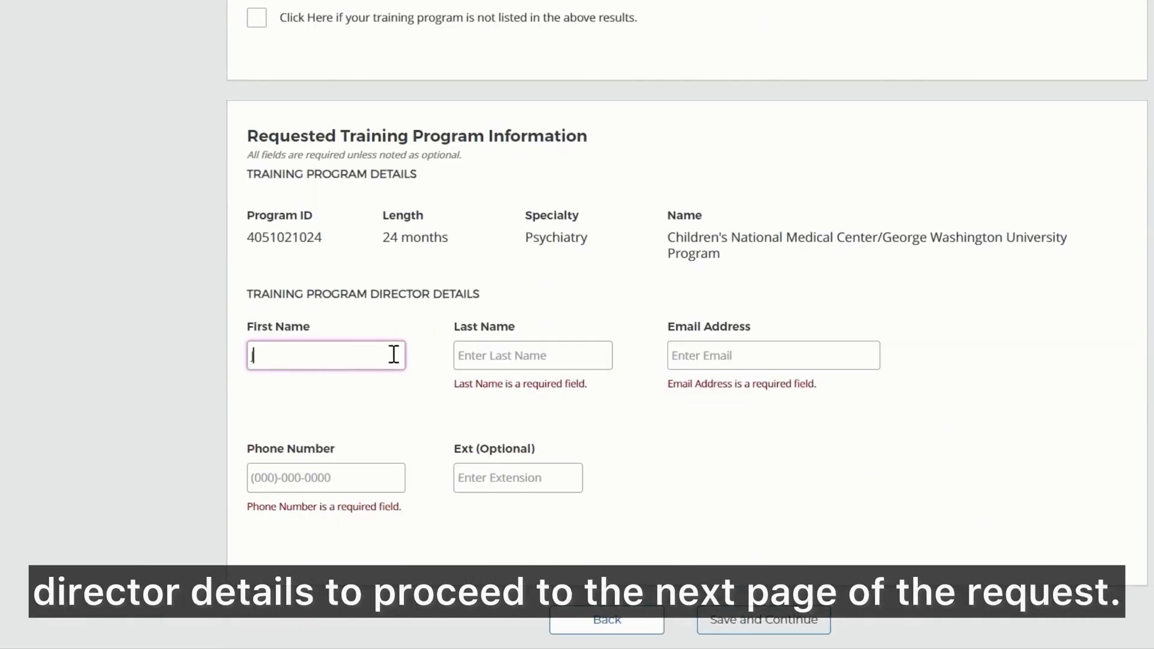
pyautogui.write('hn')
pyautogui.click(543, 350)
pyautogui.write('Doe')
pyautogui.scroll(5, 252, 317)
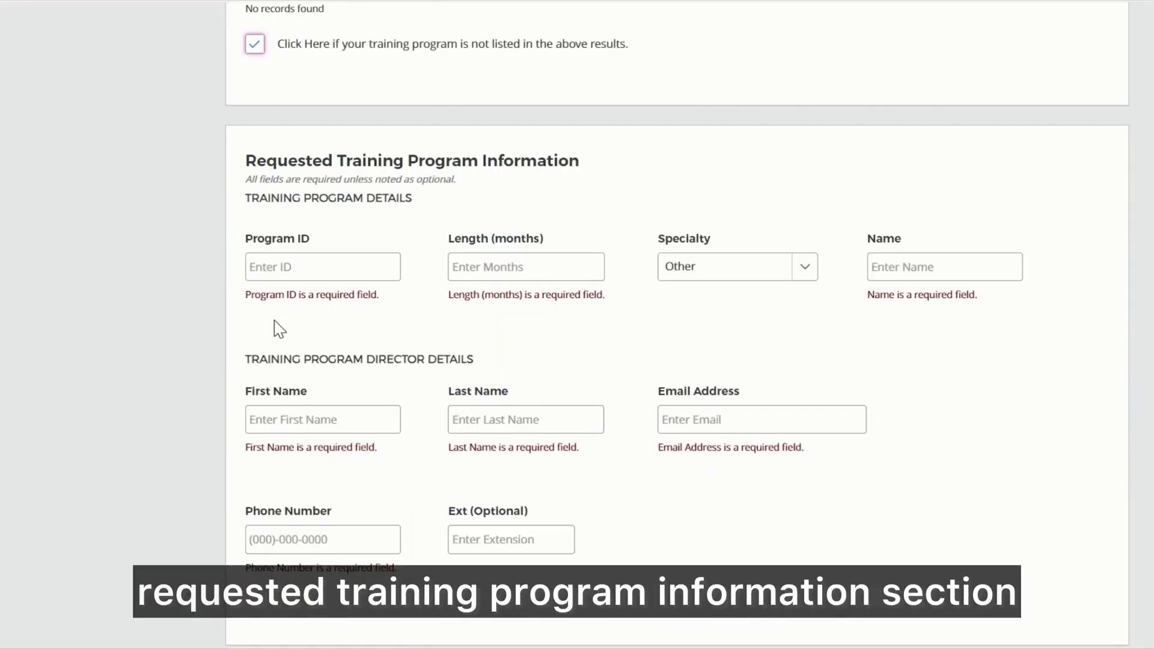
pyautogui.click(321, 267)
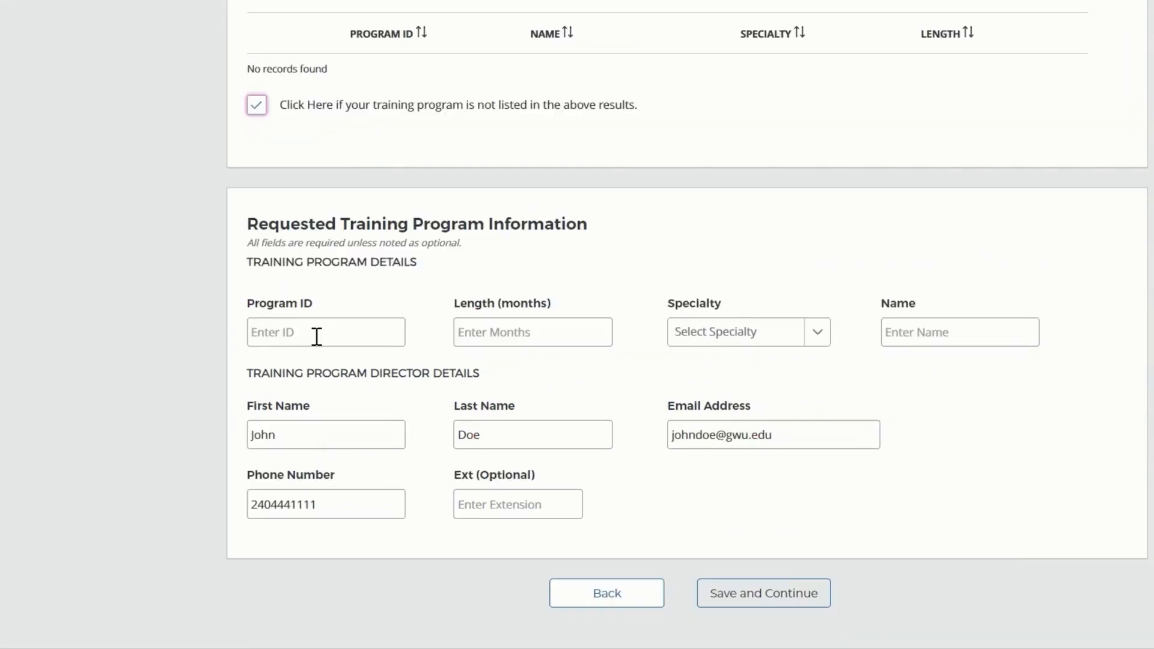
pyautogui.click(317, 335)
pyautogui.rightClick(317, 335)
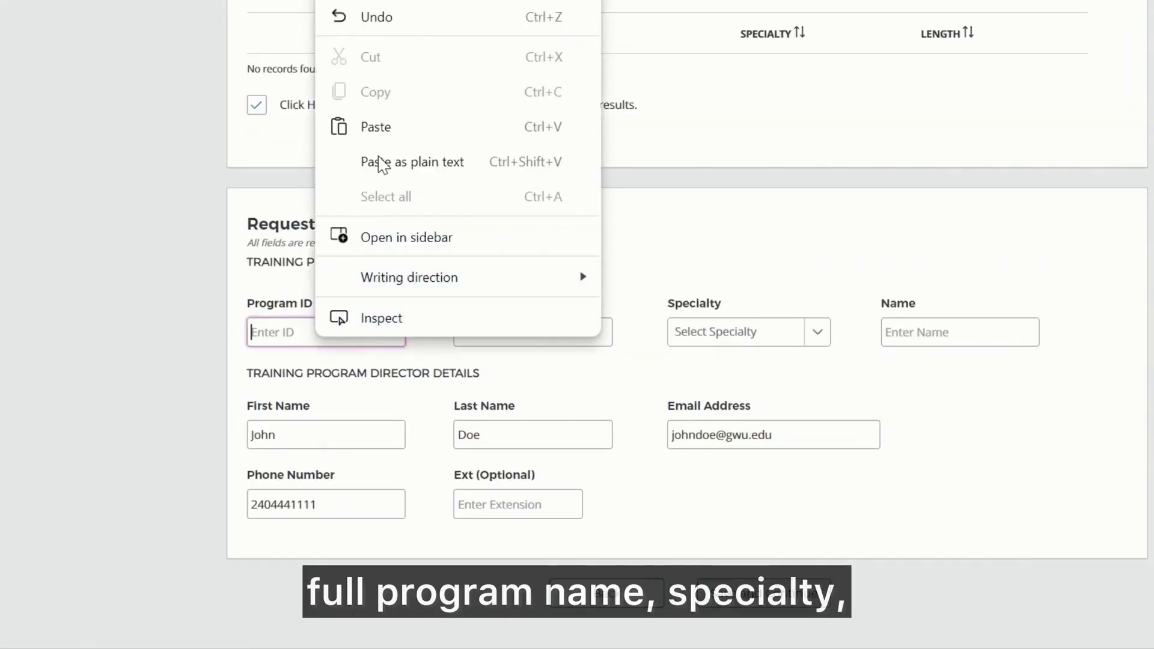
pyautogui.click(370, 126)
pyautogui.click(554, 337)
pyautogui.write('24')
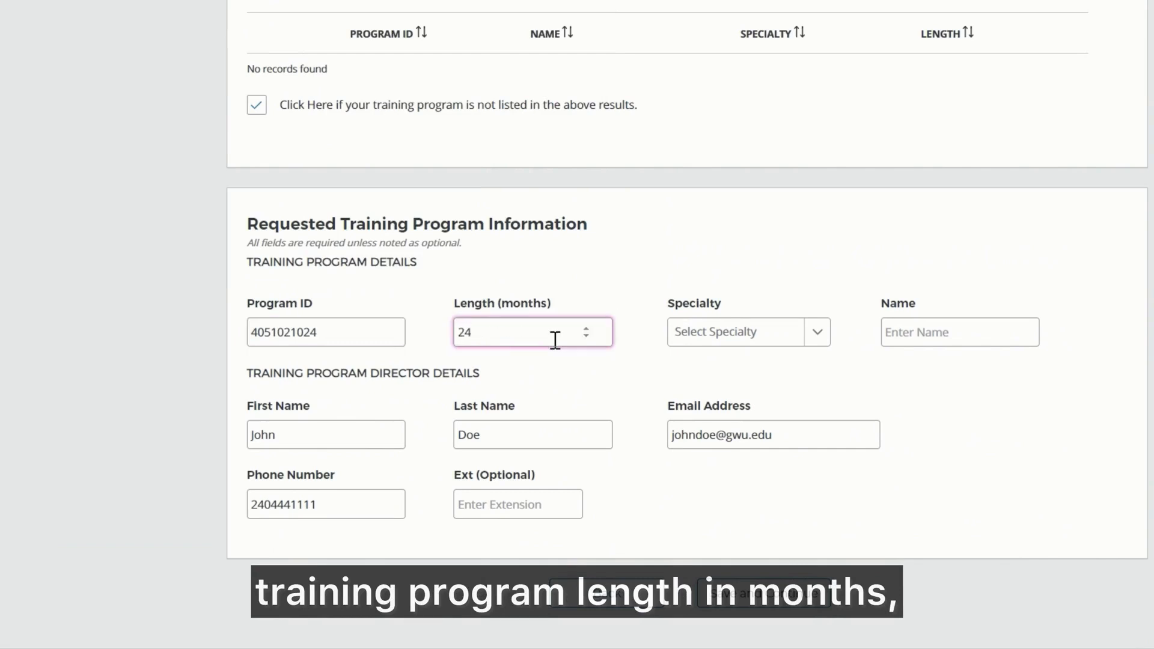
pyautogui.click(730, 335)
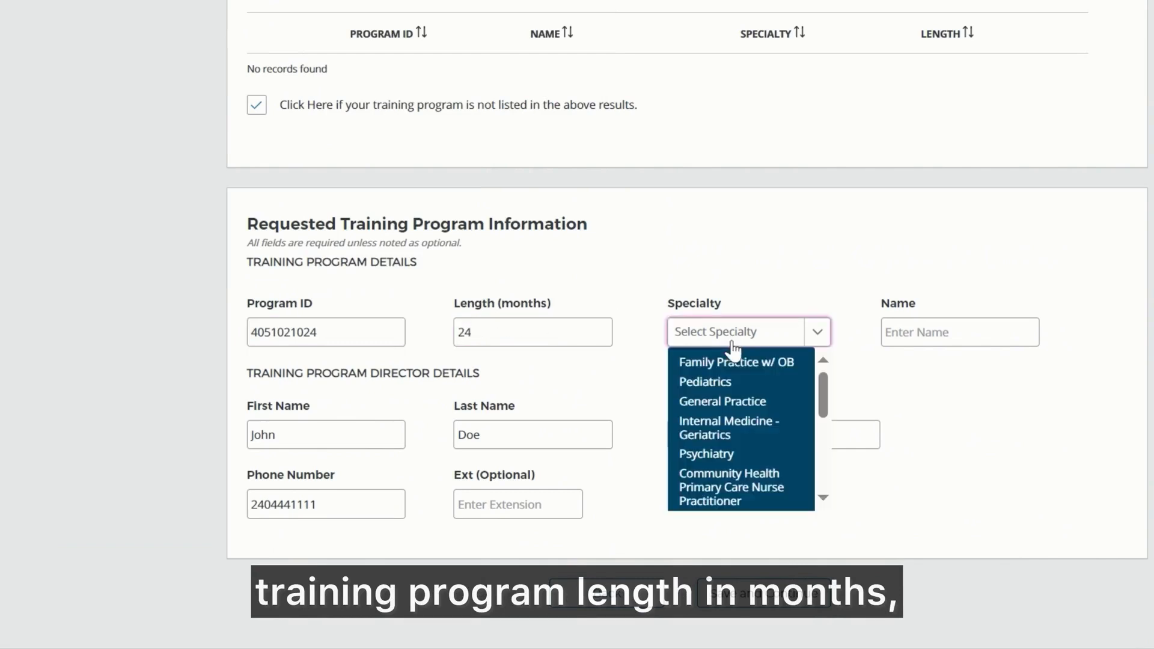
pyautogui.click(741, 421)
# Enter "George Washington University Pediatrics" as the requested training program's name.
pyautogui.click(949, 332)
pyautogui.write('Geor')
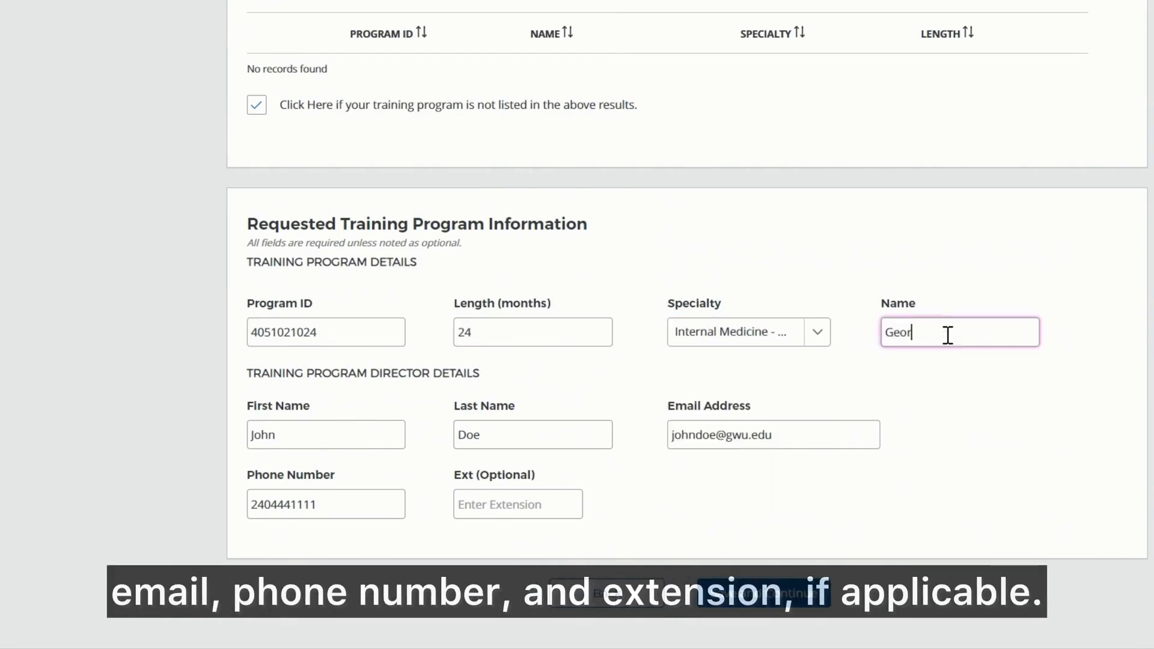
pyautogui.write('ge Washin')
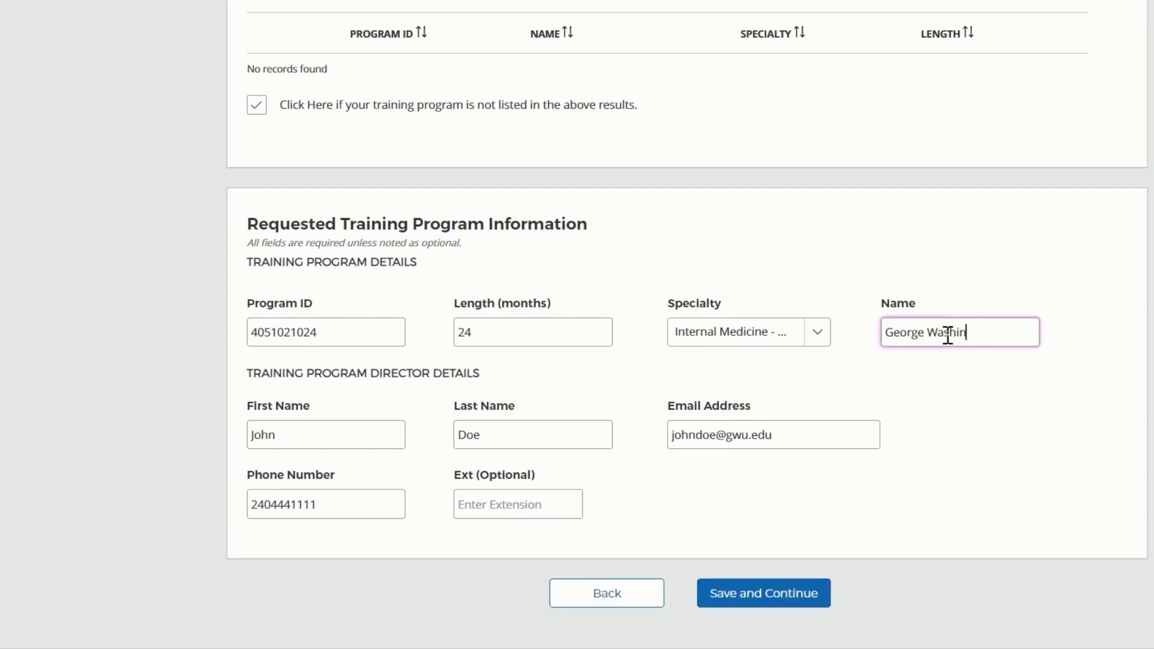
pyautogui.write('gton ')
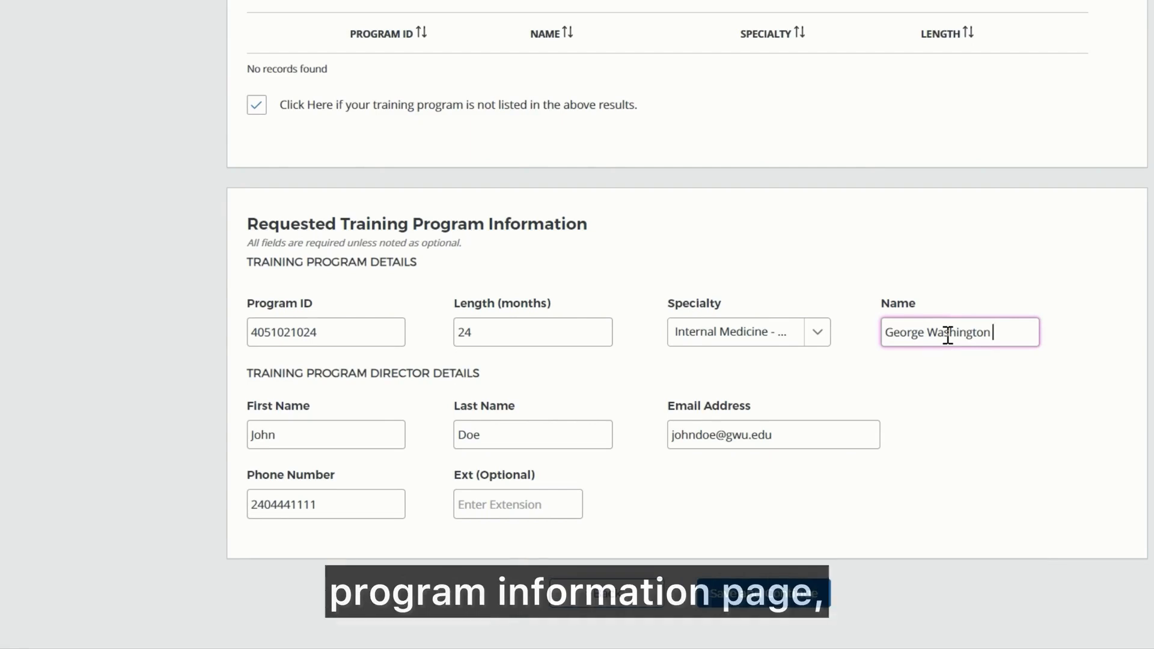
pyautogui.write('Univ')
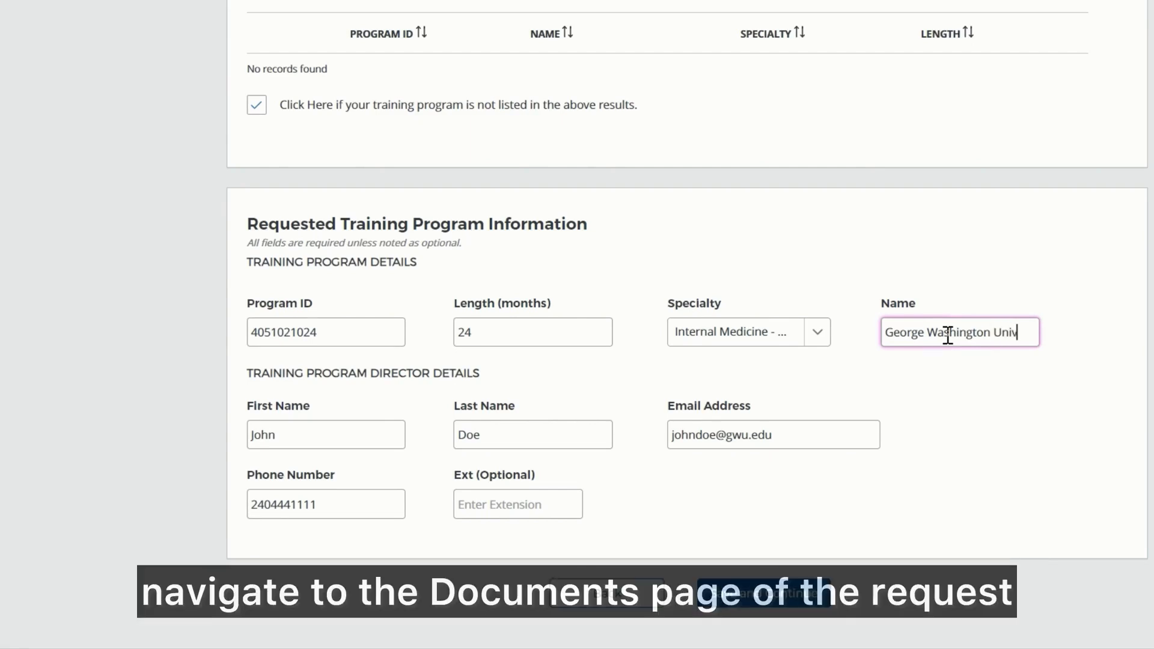
pyautogui.write('ersity')
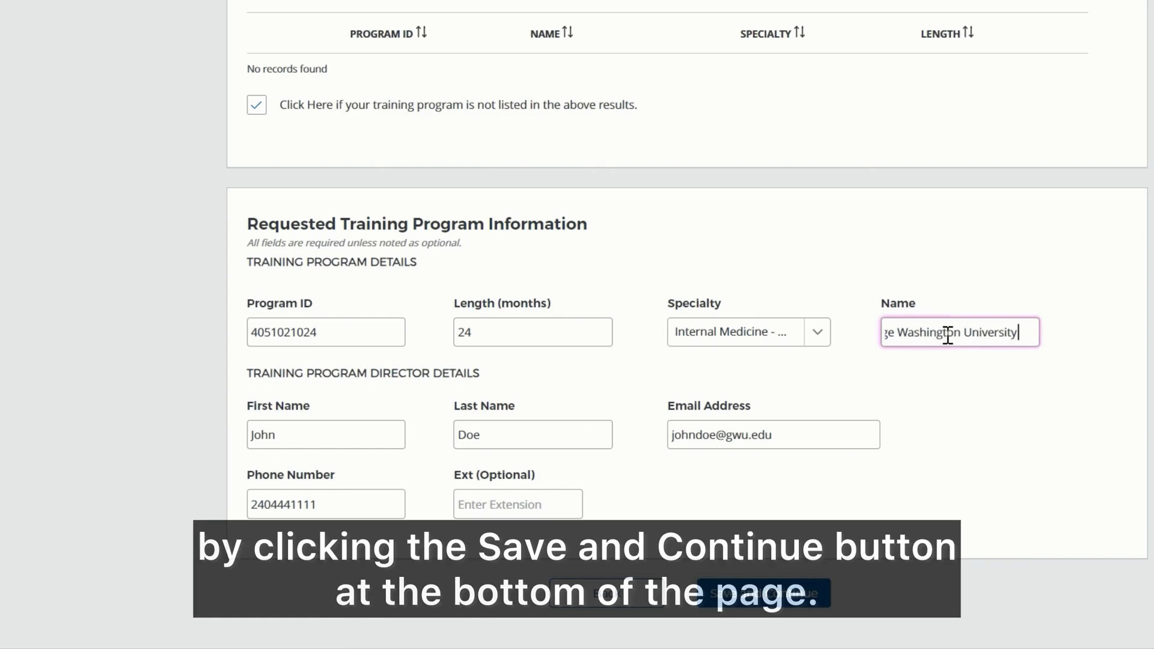
pyautogui.write(' Ped')
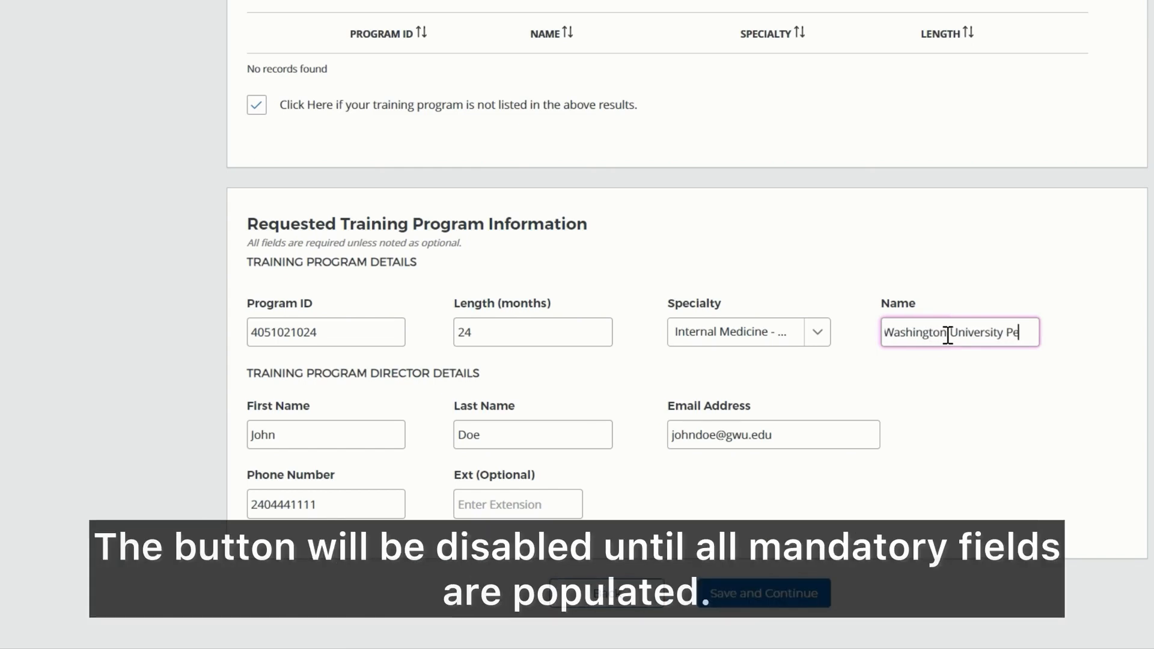
pyautogui.write('iatrics')
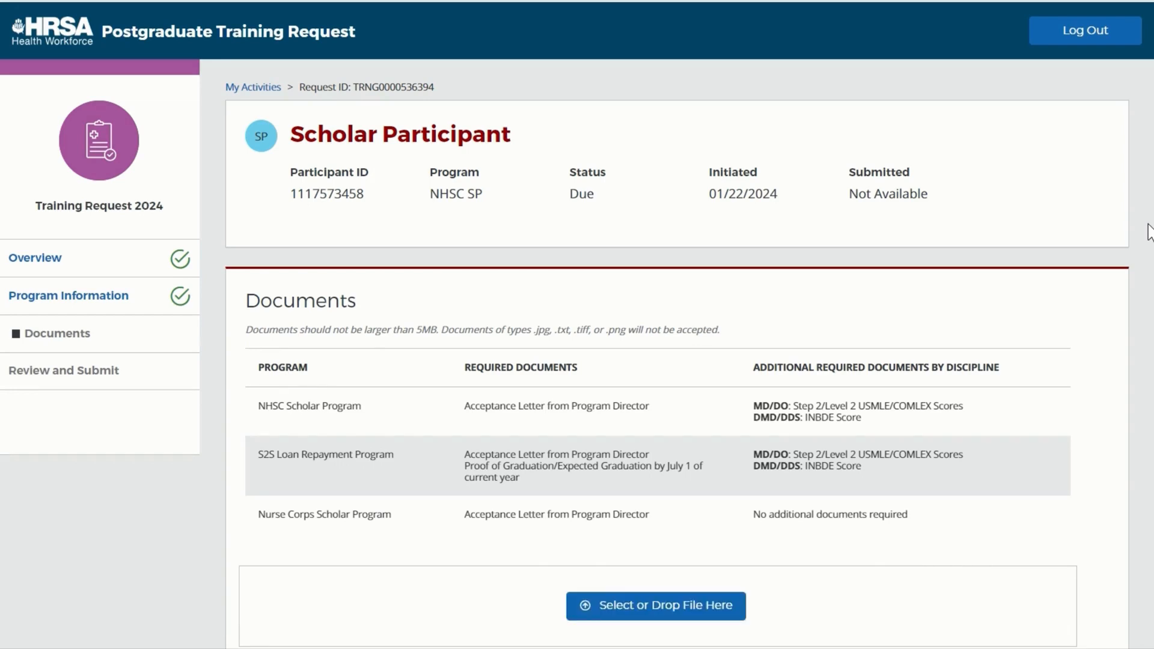
# Upload the file "Acceptance Letter from Program Director" with the document type Acceptance Letter from Program Director.
pyautogui.scroll(-2, 1149, 232)
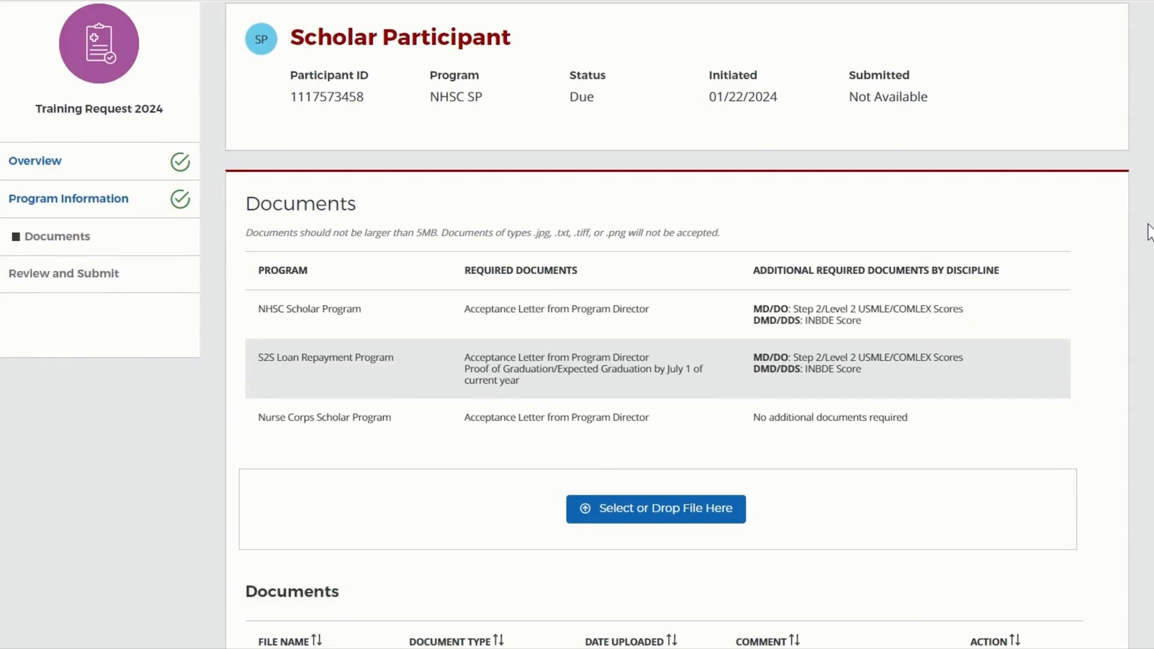
pyautogui.scroll(-2, 1149, 232)
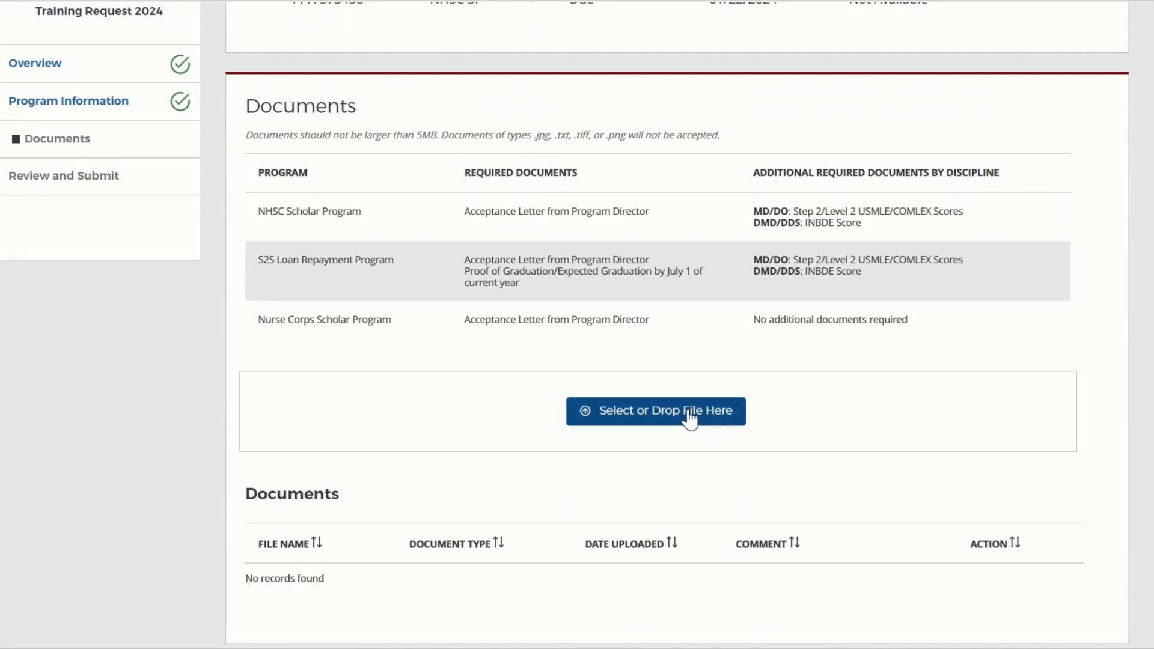
pyautogui.click(693, 412)
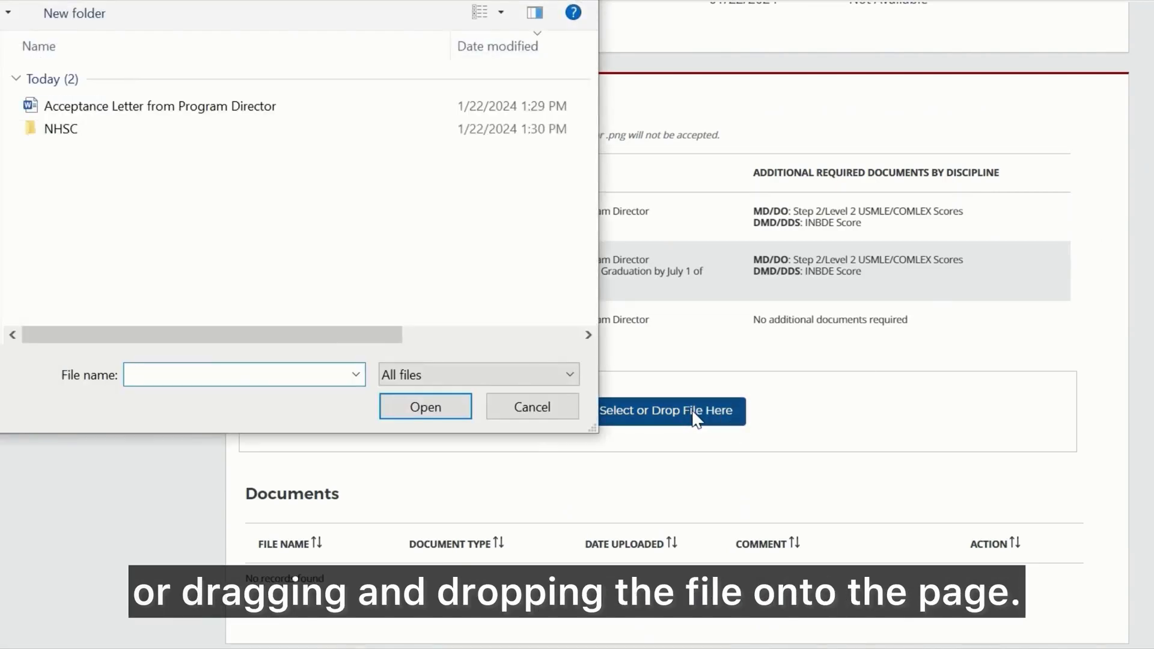
pyautogui.click(332, 115)
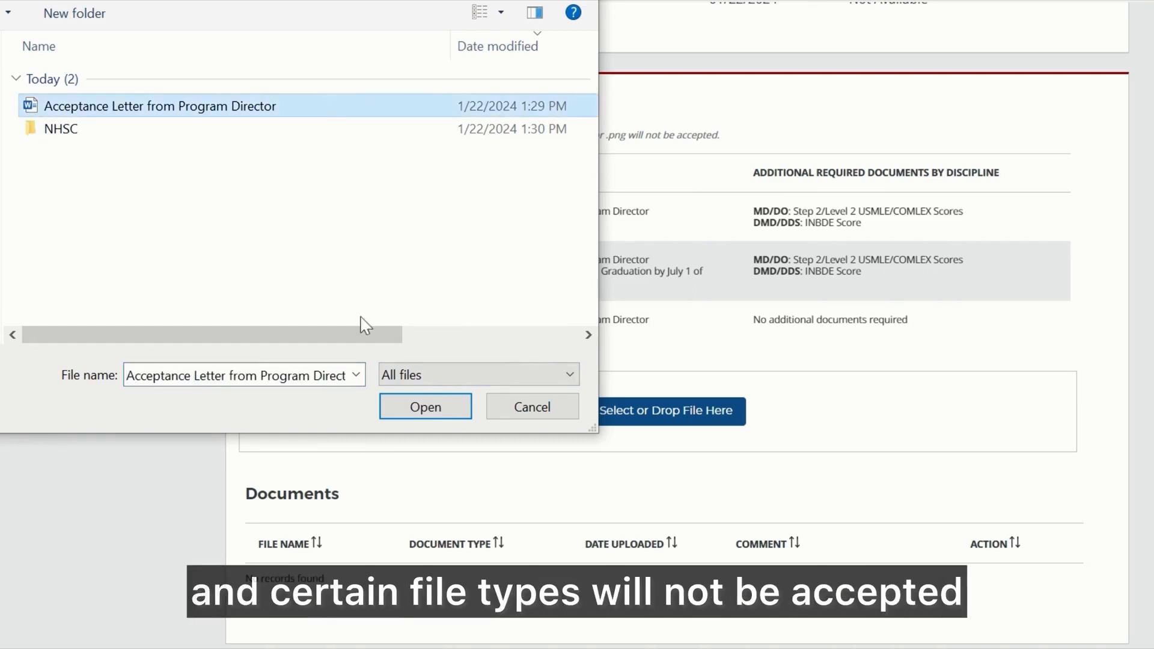
pyautogui.click(415, 409)
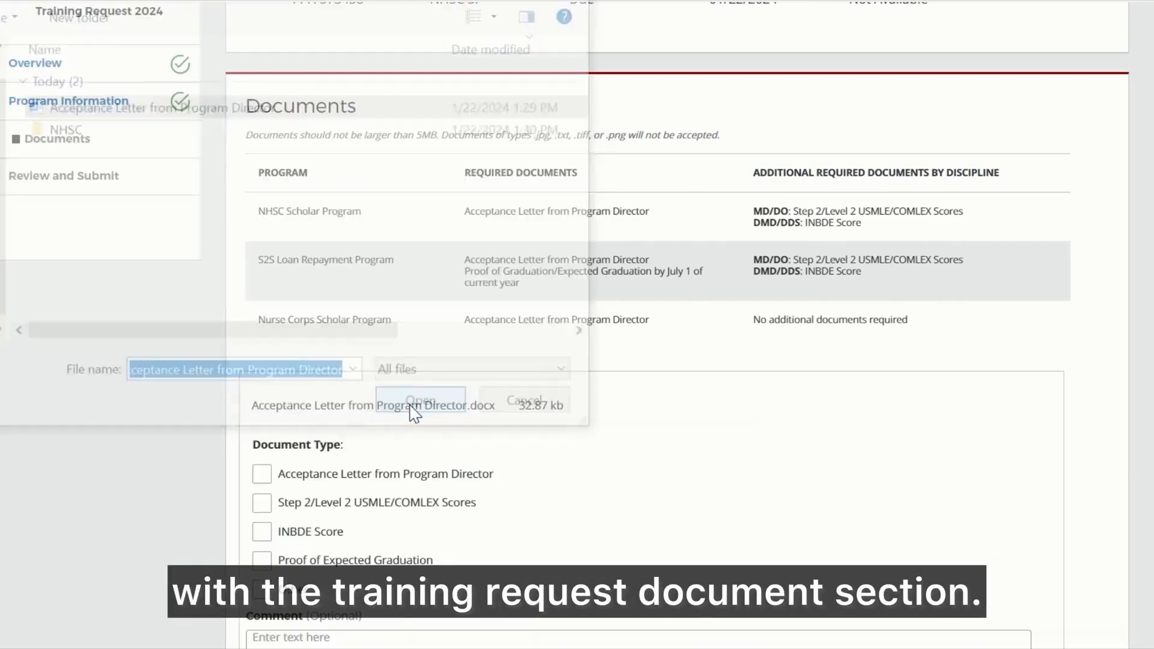
pyautogui.scroll(-3, 415, 415)
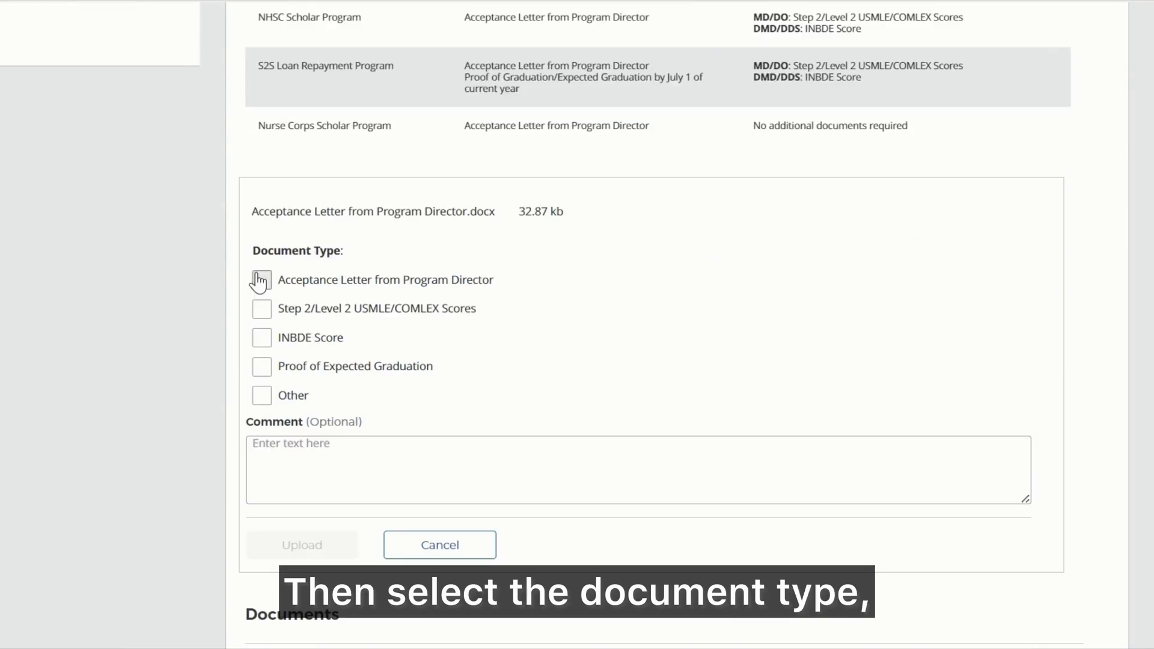
pyautogui.click(261, 280)
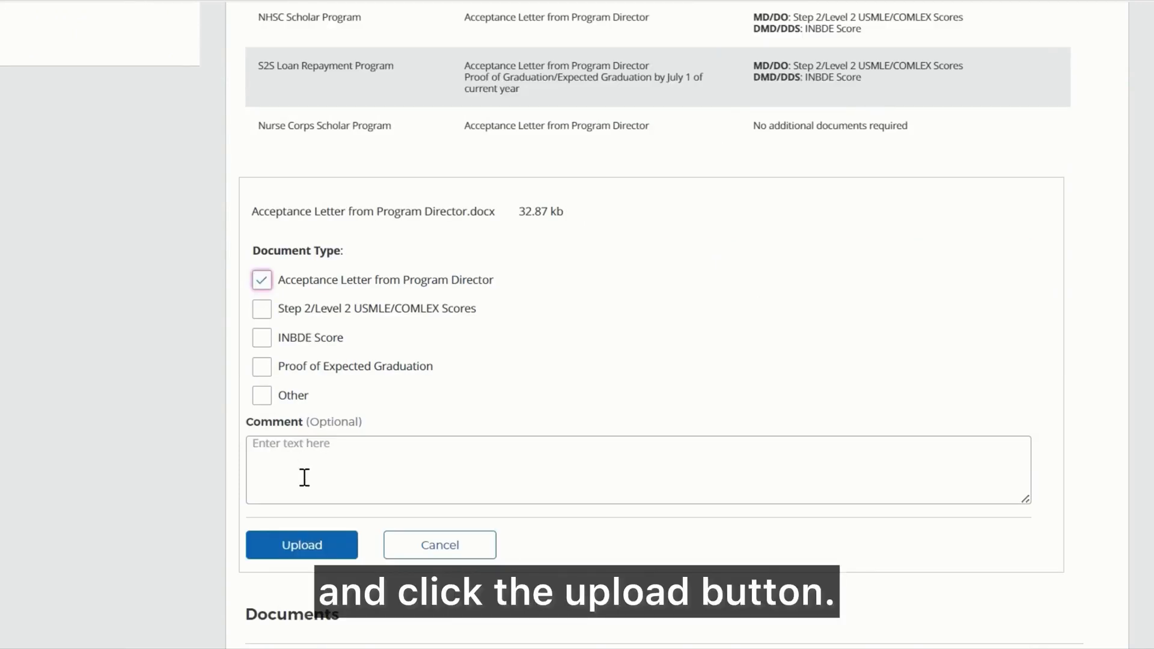
pyautogui.click(313, 544)
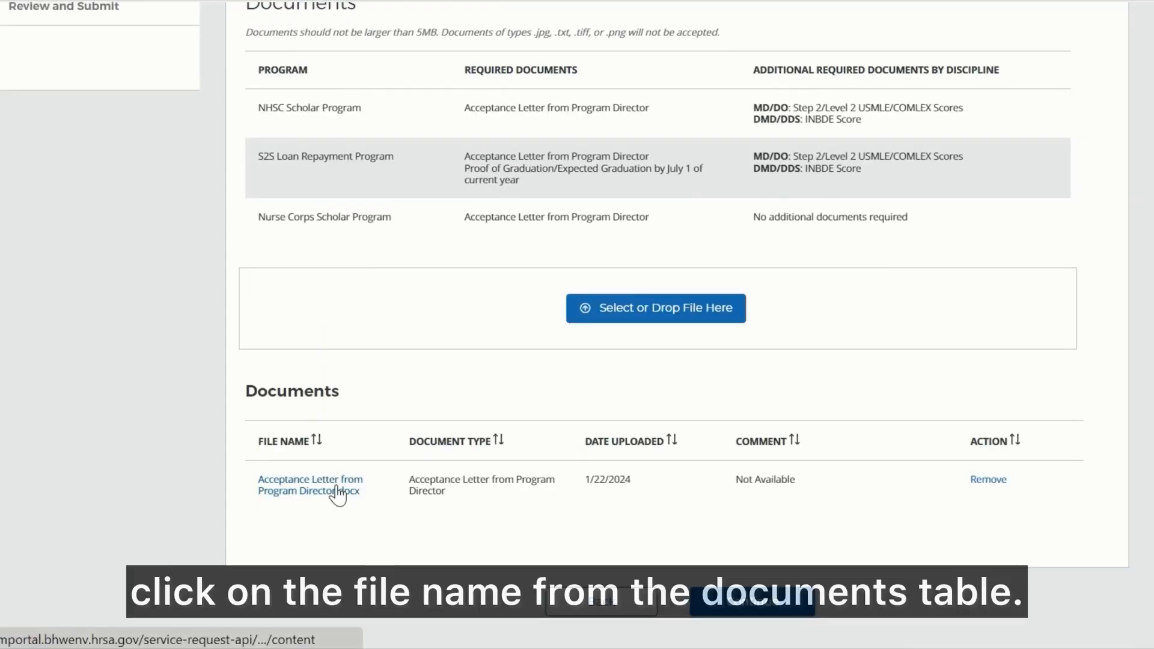
# Retrieve the uploaded acceptance letter from the documents table for viewing, dismiss the download prompt and continue to Review and Submit.
pyautogui.click(338, 493)
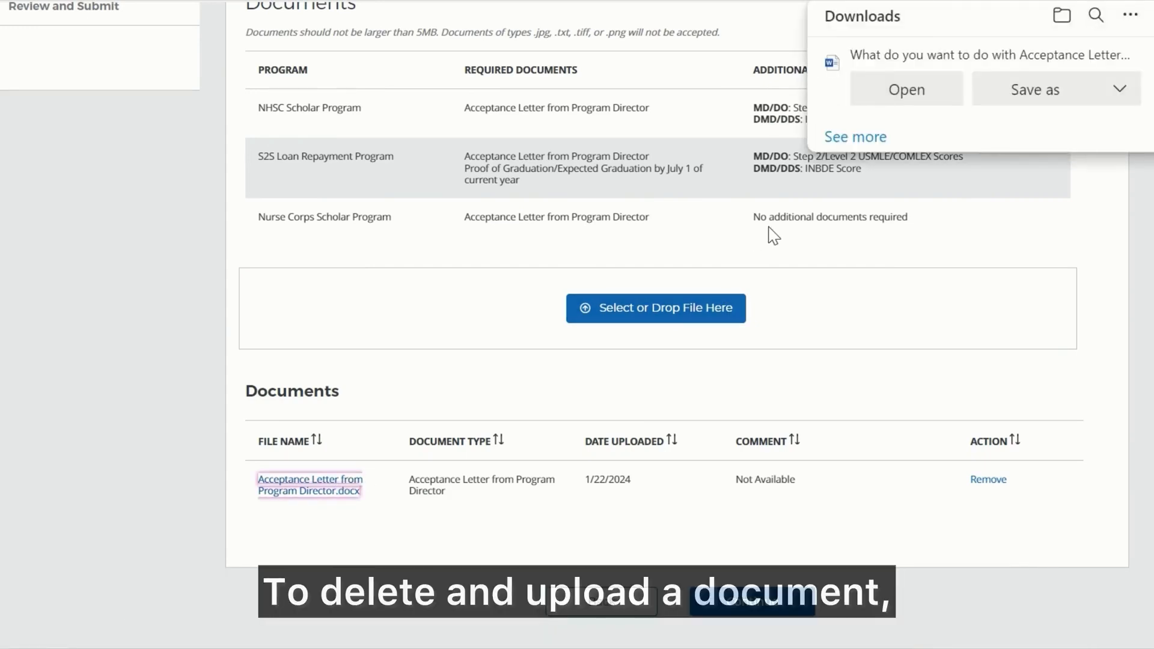
pyautogui.click(1094, 212)
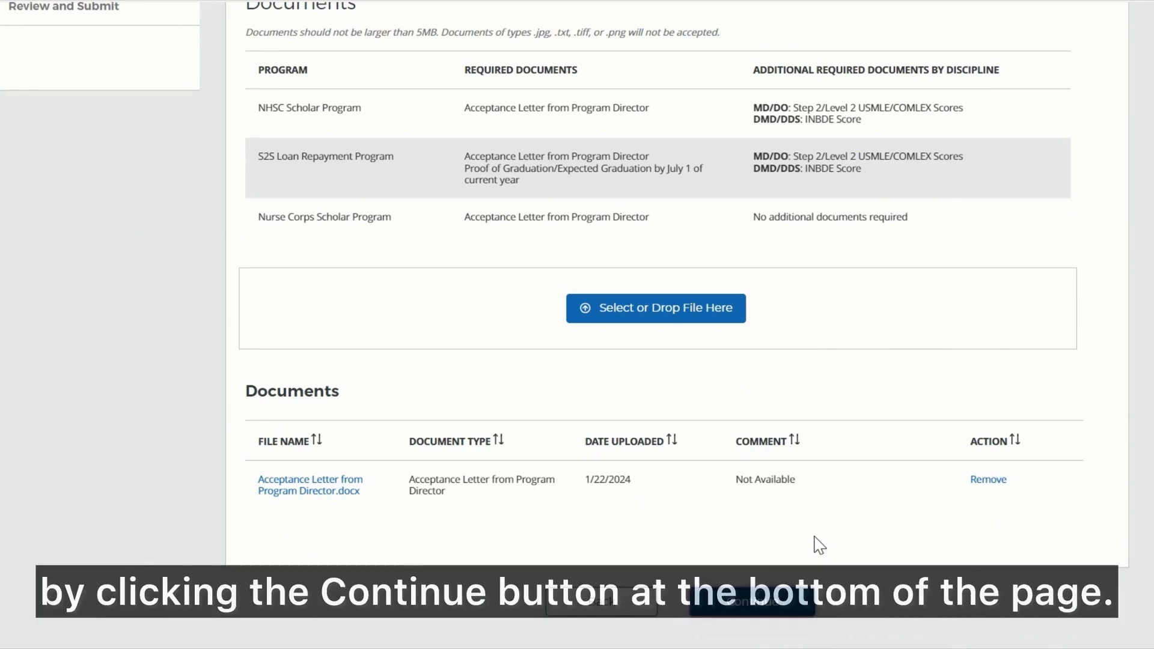
pyautogui.click(777, 601)
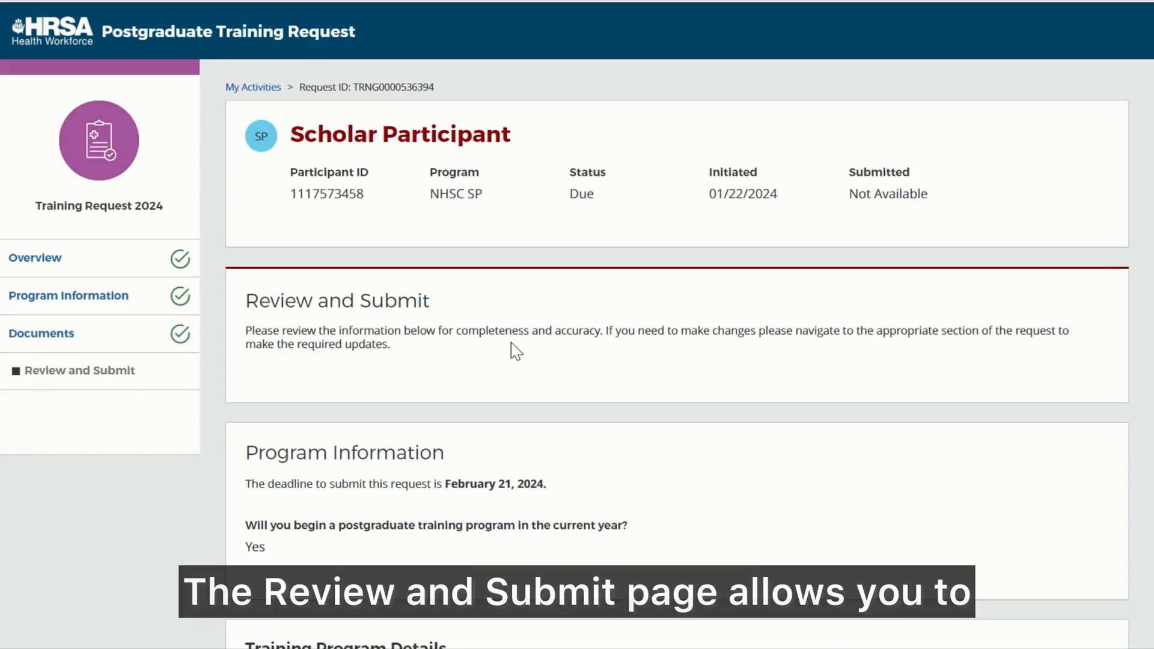
# Review the request's program information, training dates, requested program and director details, and uploaded documents for completeness and accuracy.
pyautogui.scroll(-6, 656, 439)
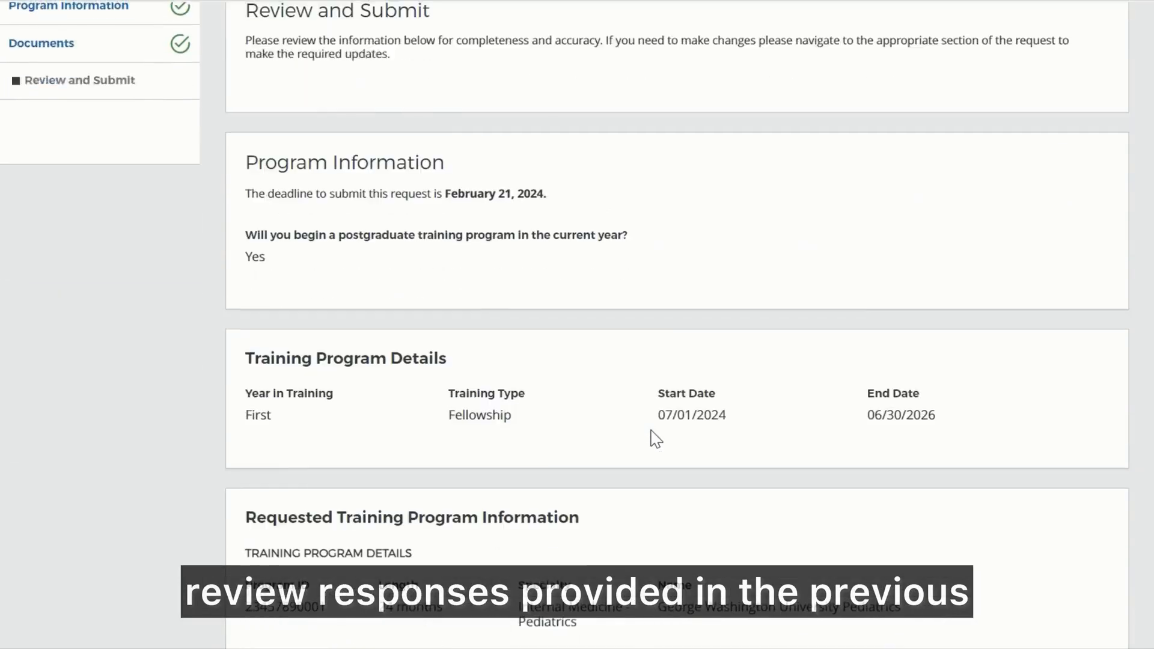
pyautogui.scroll(-2, 655, 439)
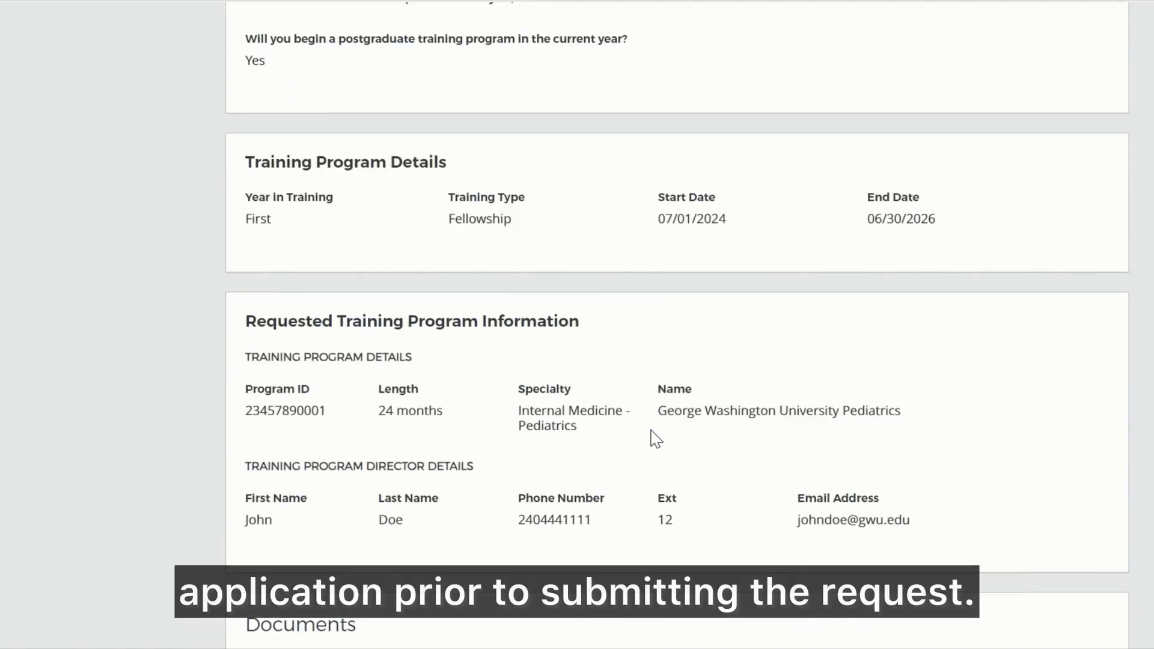
pyautogui.scroll(-2, 655, 439)
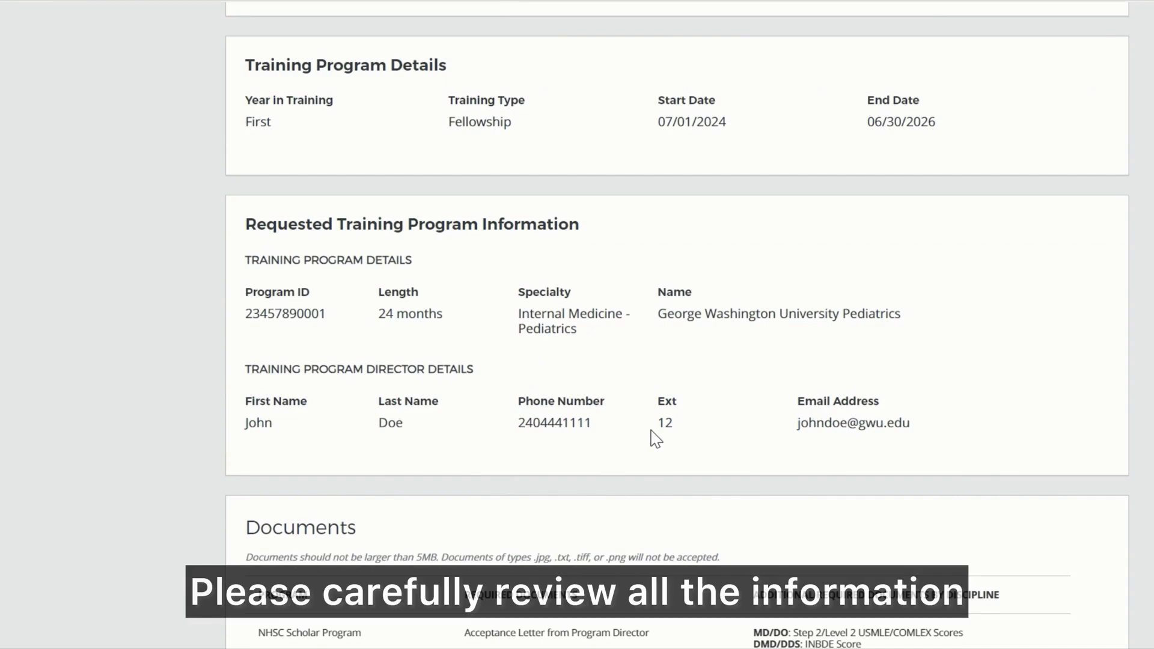
pyautogui.scroll(-2, 655, 439)
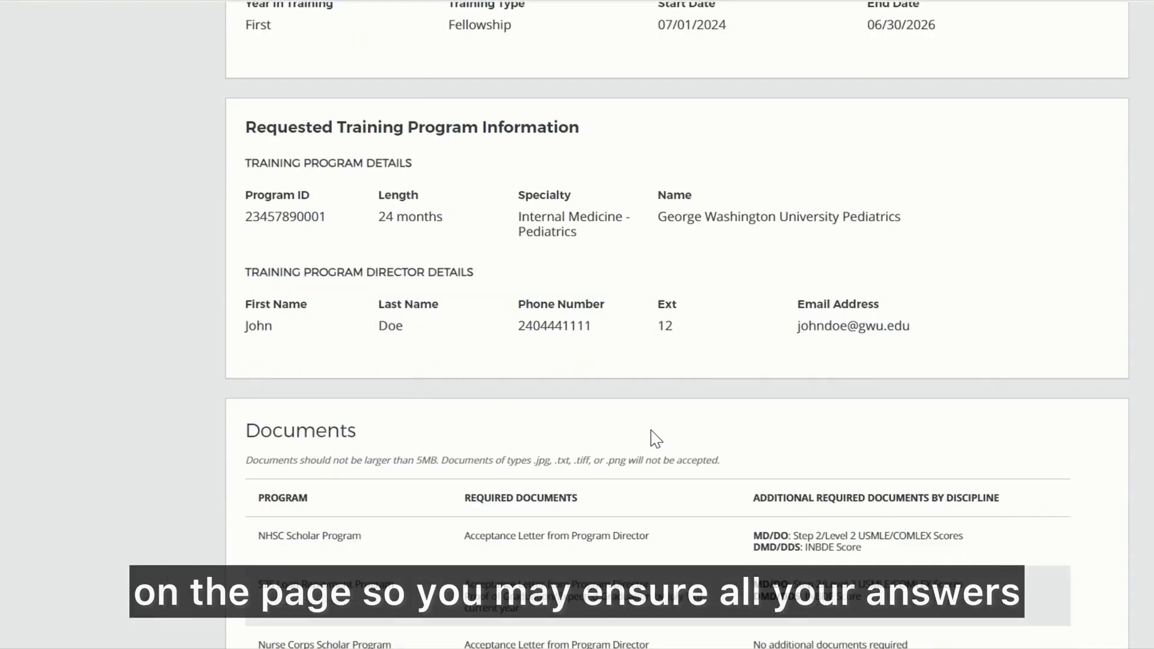
pyautogui.scroll(-5, 656, 439)
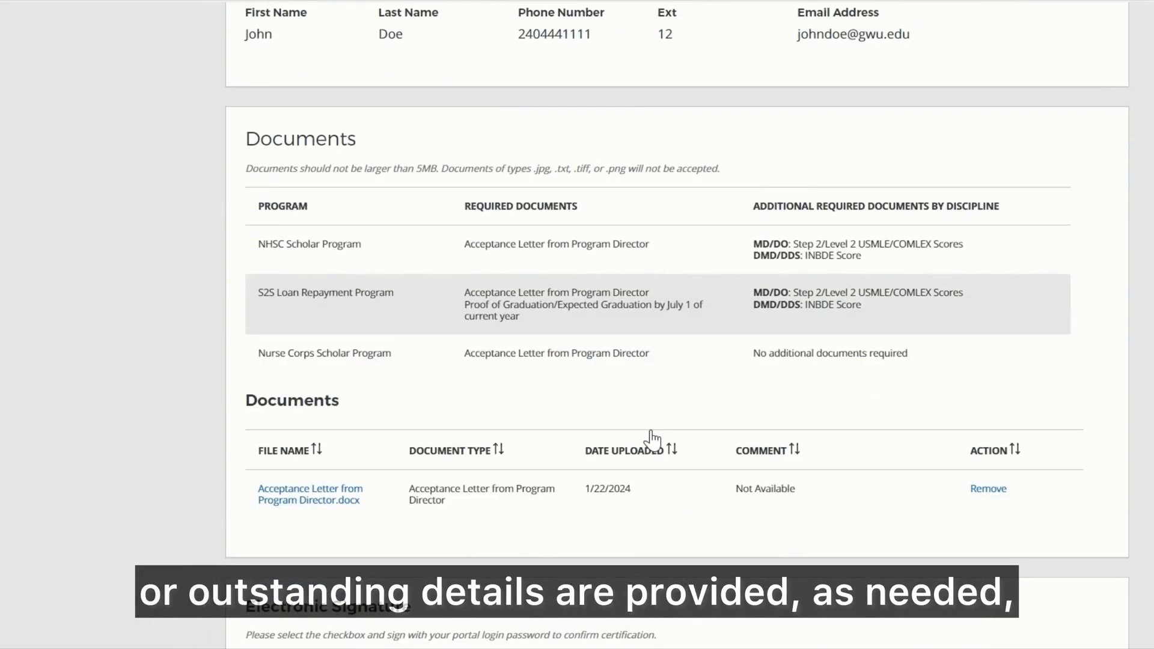
pyautogui.scroll(-2, 654, 441)
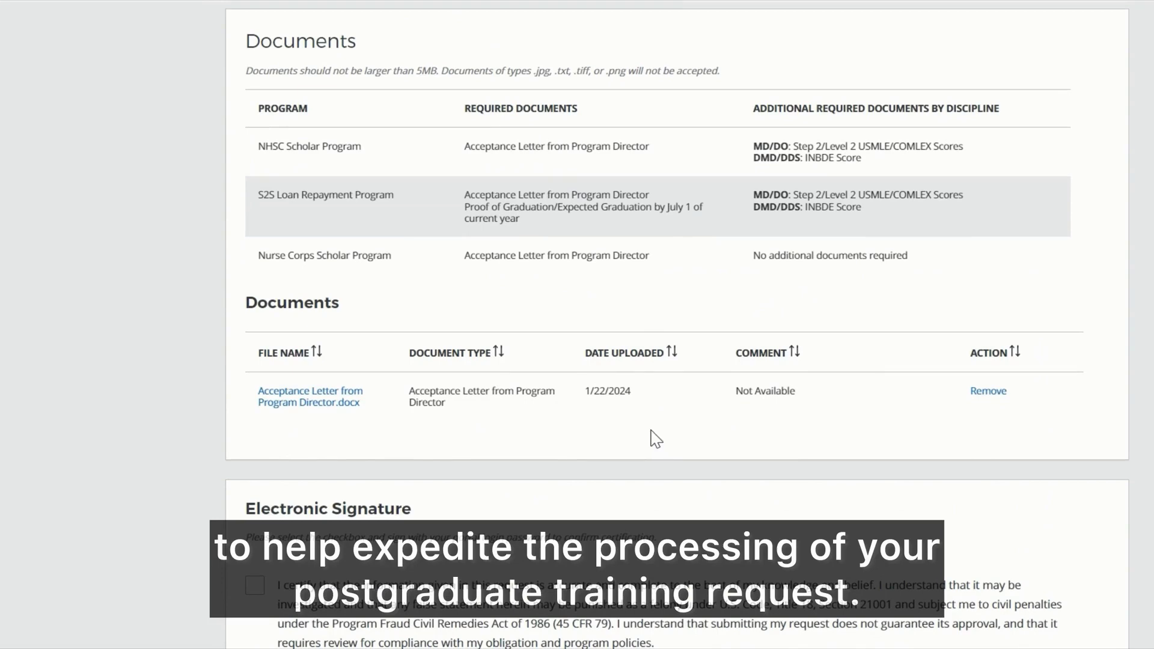
# Certify the request's accuracy in the electronic signature section, enter the portal password and submit the training request.
pyautogui.scroll(-4, 656, 439)
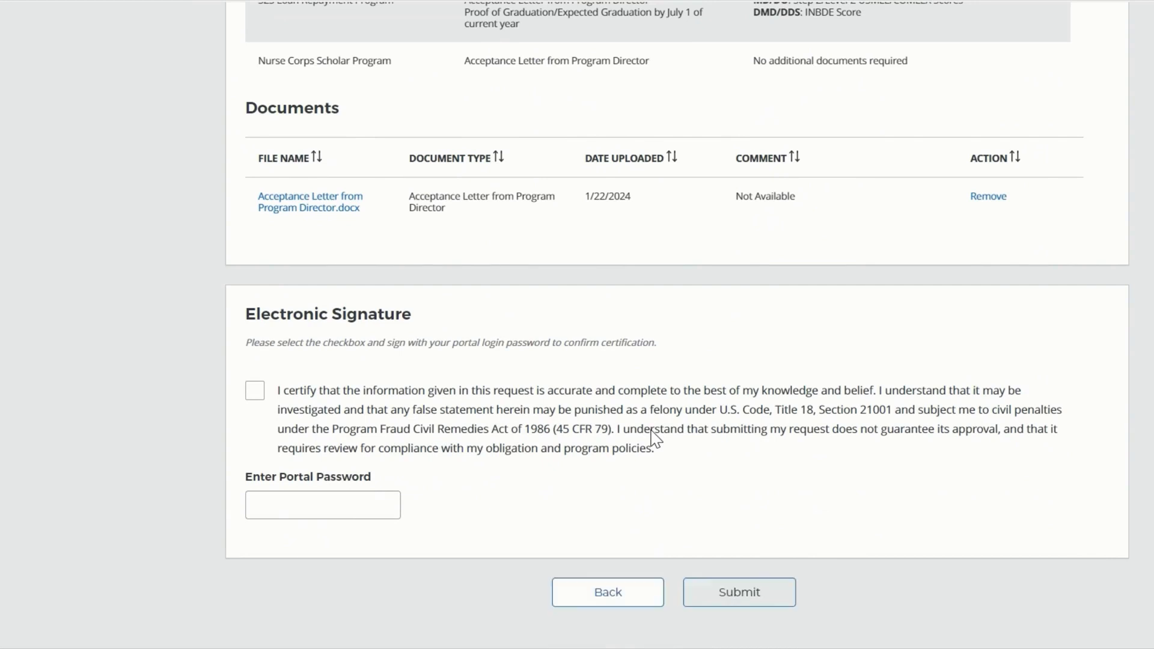
pyautogui.click(256, 391)
pyautogui.click(299, 496)
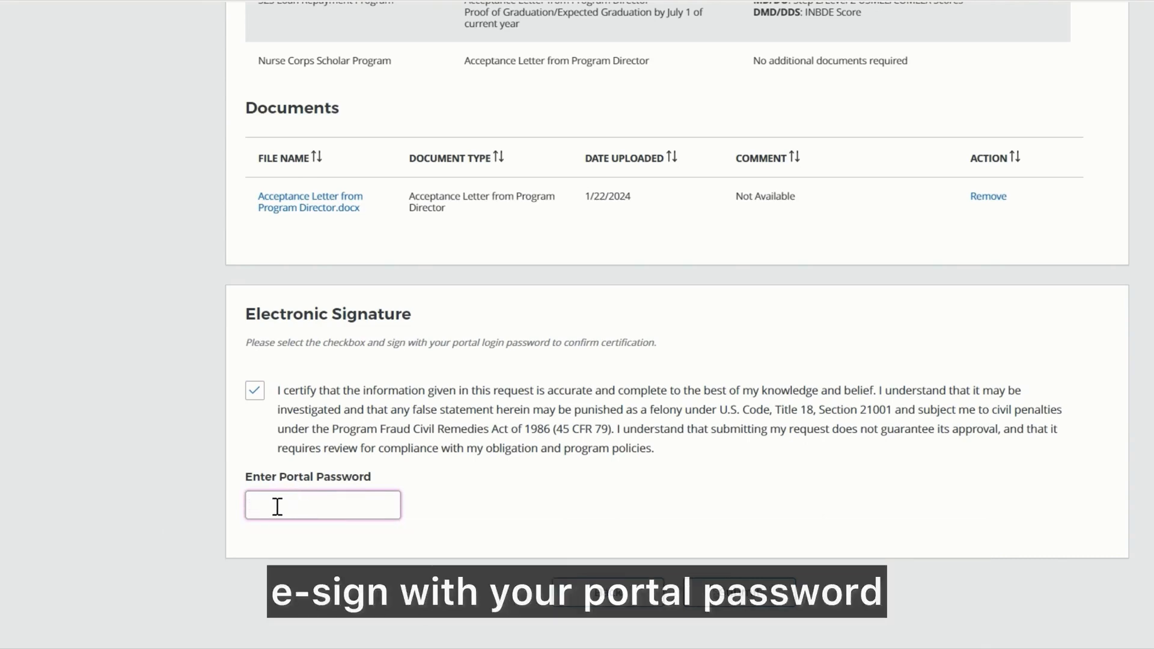
pyautogui.write('******')
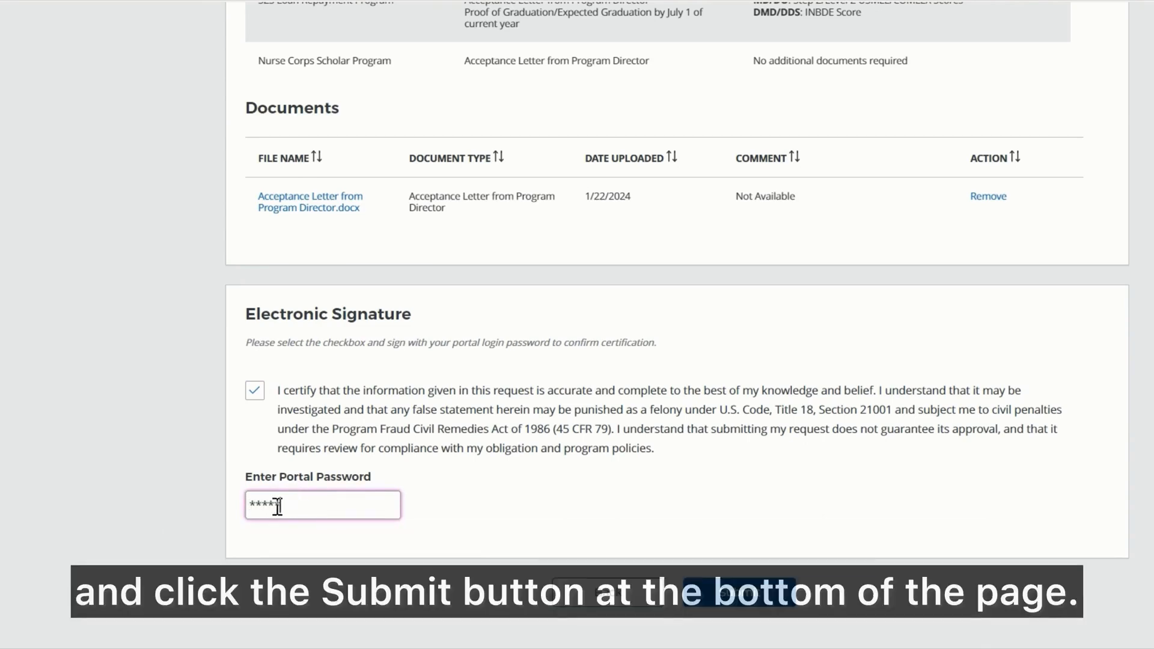
pyautogui.write('*********')
pyautogui.click(743, 594)
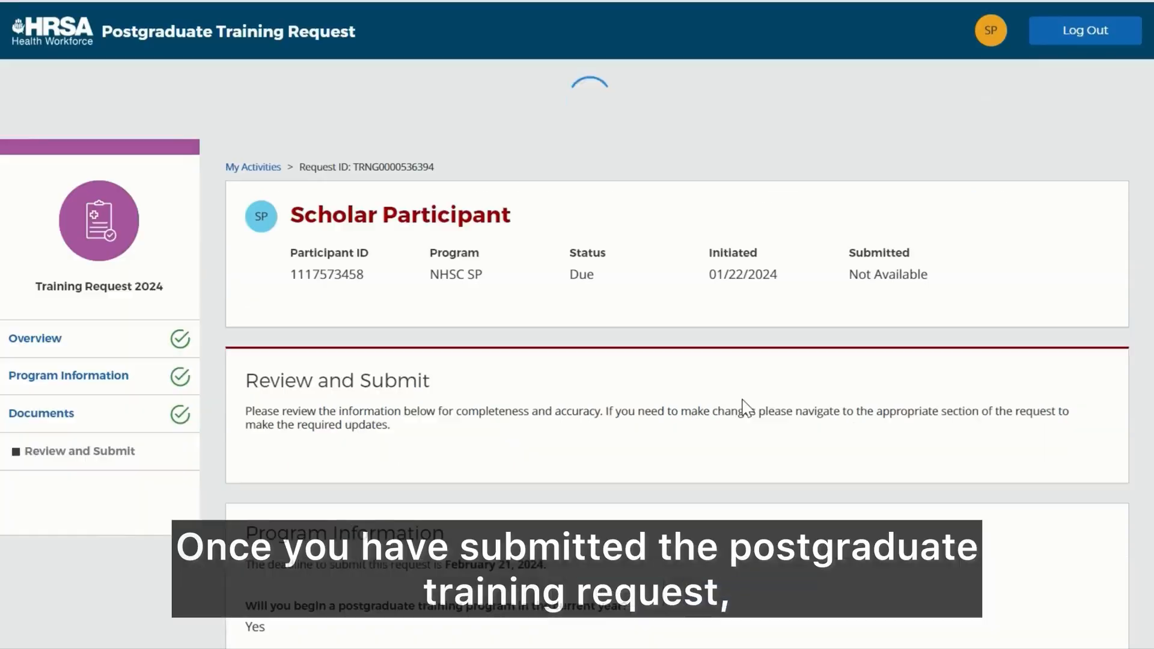